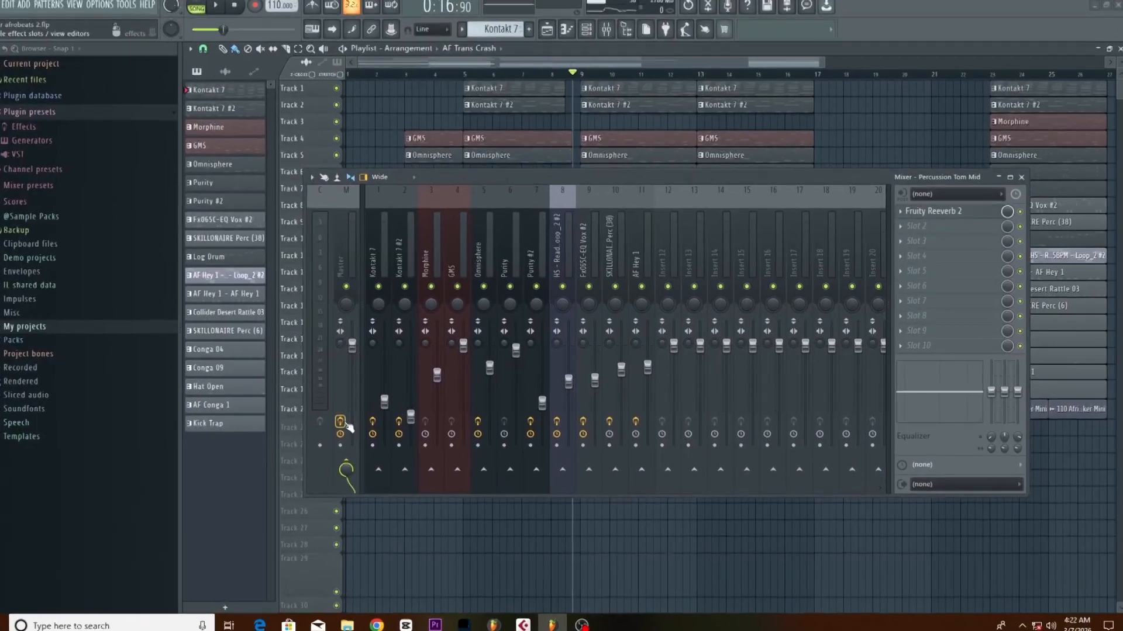
Switch off the highlighted toggle below the faders on mixer inserts 1 through 11
{"action": "left_click", "coordinate": [341, 422]}
{"action": "left_click", "coordinate": [372, 421]}
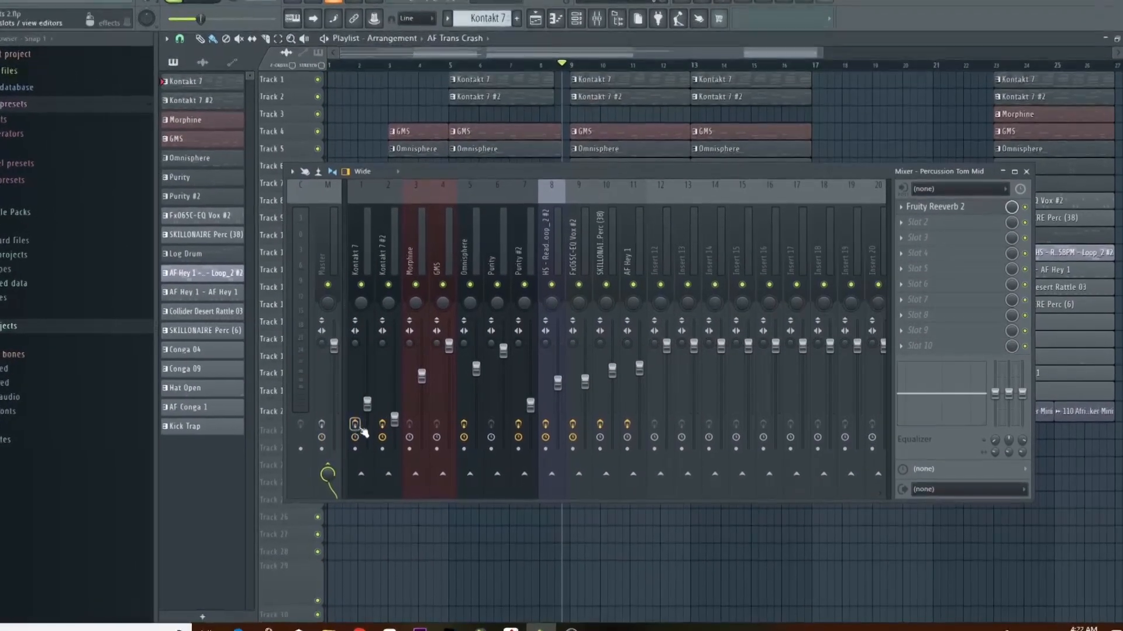
{"action": "left_click", "coordinate": [398, 422]}
{"action": "left_click", "coordinate": [449, 427]}
{"action": "left_click", "coordinate": [505, 427]}
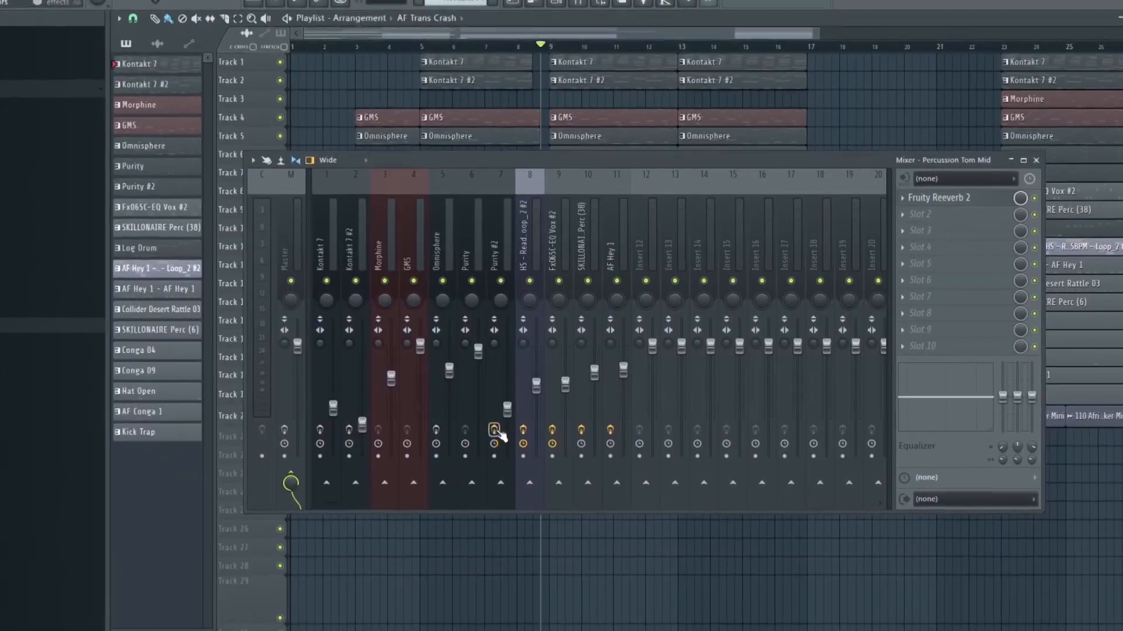
{"action": "left_click", "coordinate": [534, 427]}
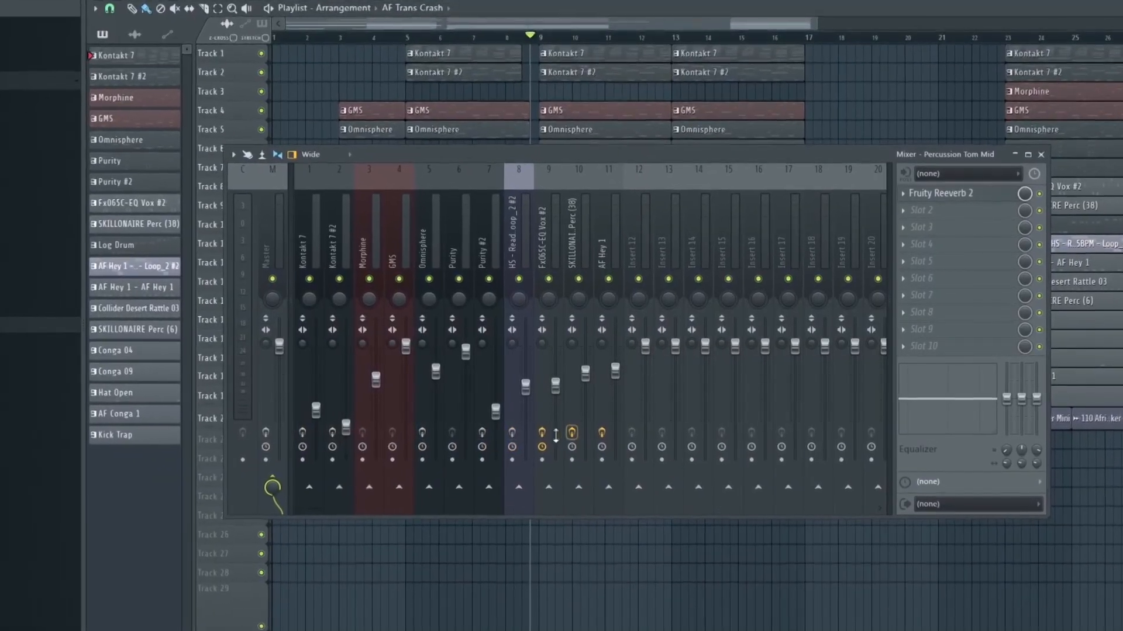
{"action": "left_click", "coordinate": [541, 433]}
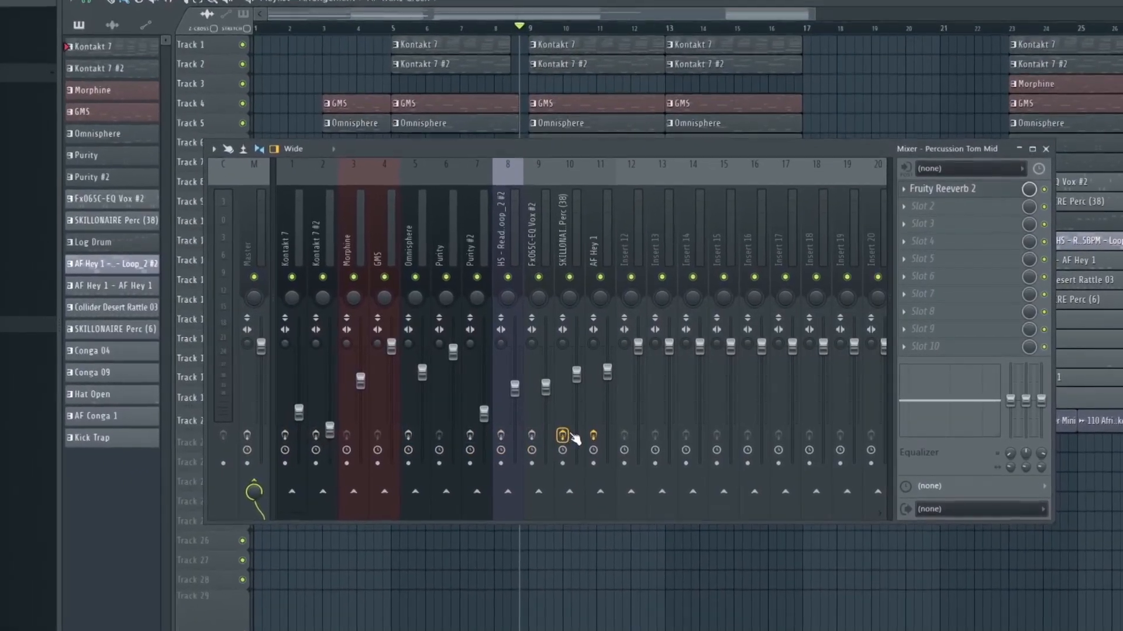
{"action": "left_click", "coordinate": [572, 432]}
{"action": "left_click", "coordinate": [602, 433]}
Switch off the same toggle on the Percussion Tom Mid insert, then close the mixer
{"action": "scroll", "coordinate": [667, 219], "scroll_direction": "down", "scroll_amount": 8}
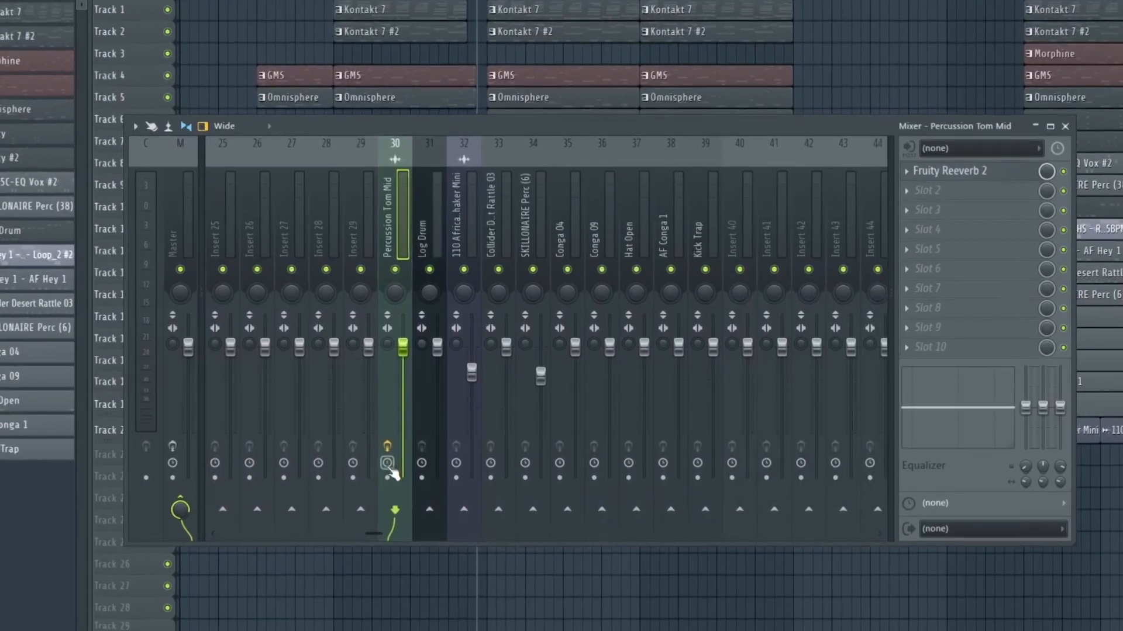
{"action": "left_click", "coordinate": [400, 444]}
{"action": "scroll", "coordinate": [602, 213], "scroll_direction": "down", "scroll_amount": 2}
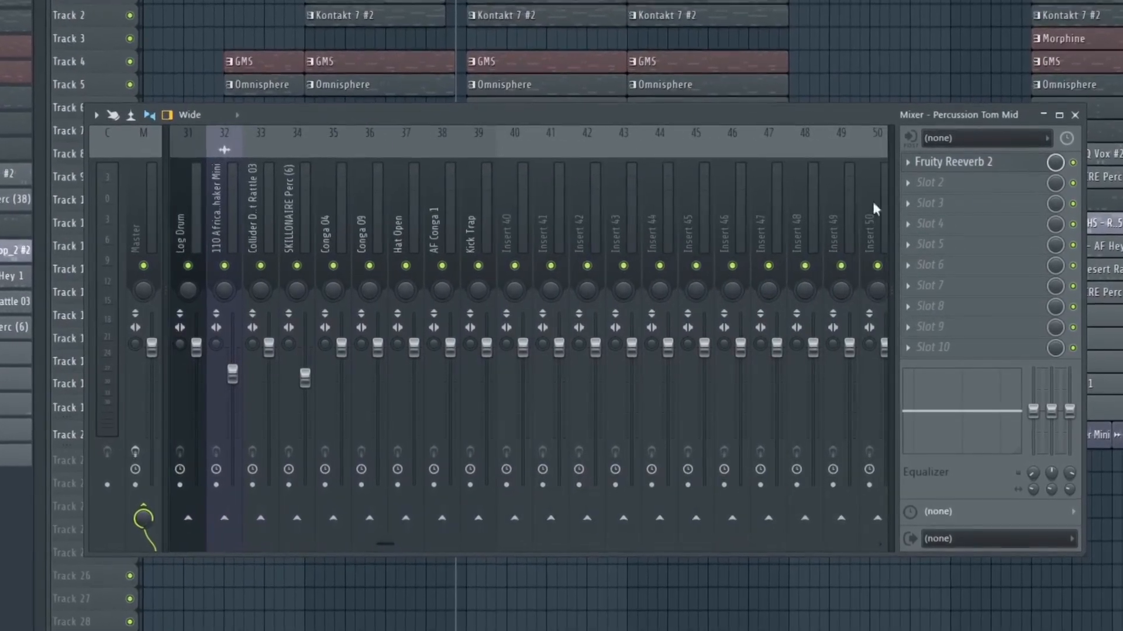
{"action": "scroll", "coordinate": [436, 212], "scroll_direction": "up", "scroll_amount": 10}
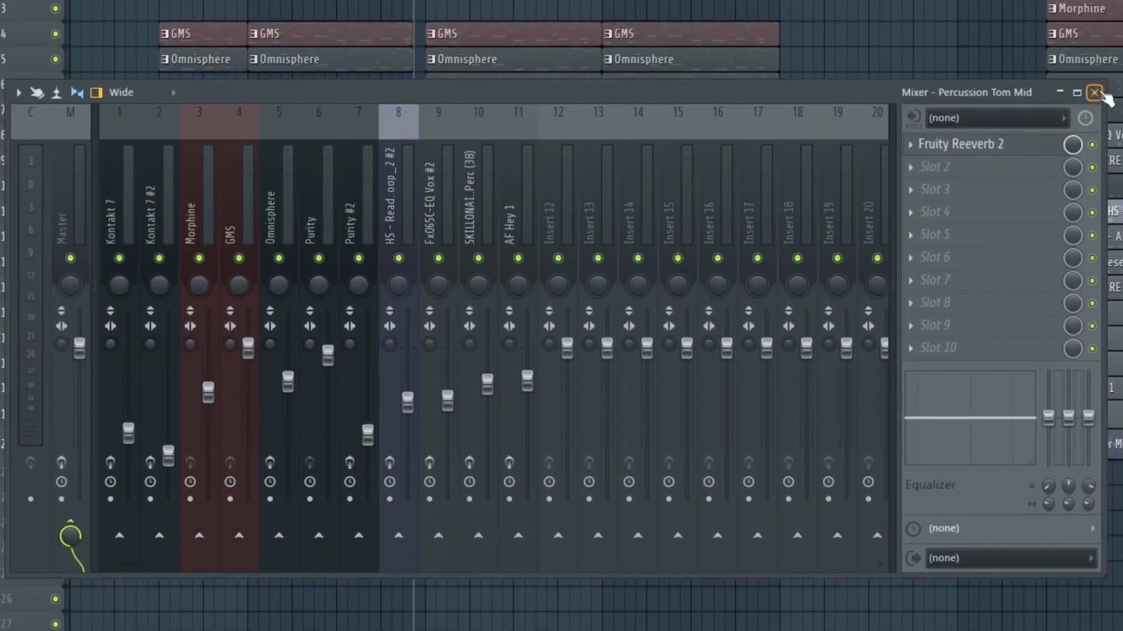
{"action": "left_click", "coordinate": [1090, 98]}
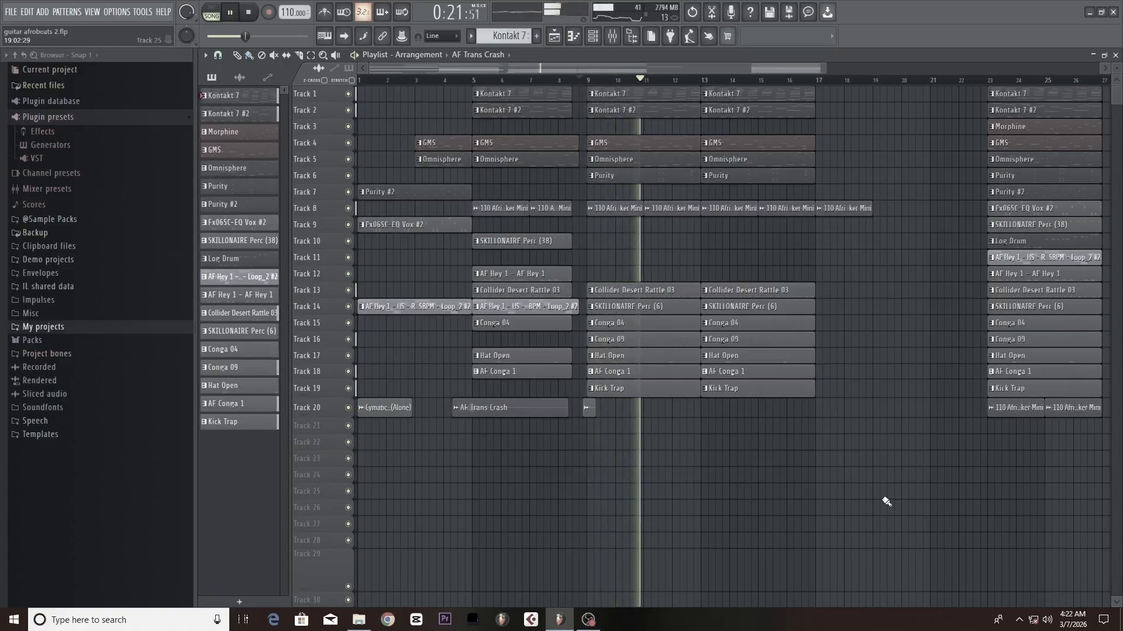
Open the mixer and play back the Kontakt 7 melody shown in the piano roll
{"action": "left_click", "coordinate": [612, 38]}
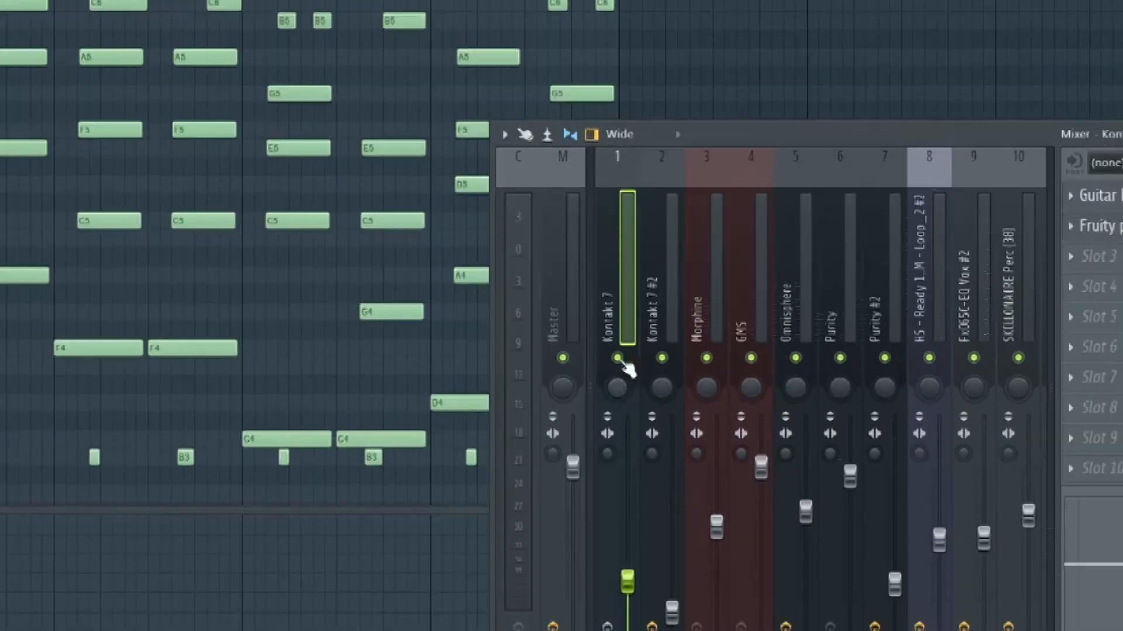
{"action": "scroll", "coordinate": [706, 85], "scroll_direction": "up", "scroll_amount": 1}
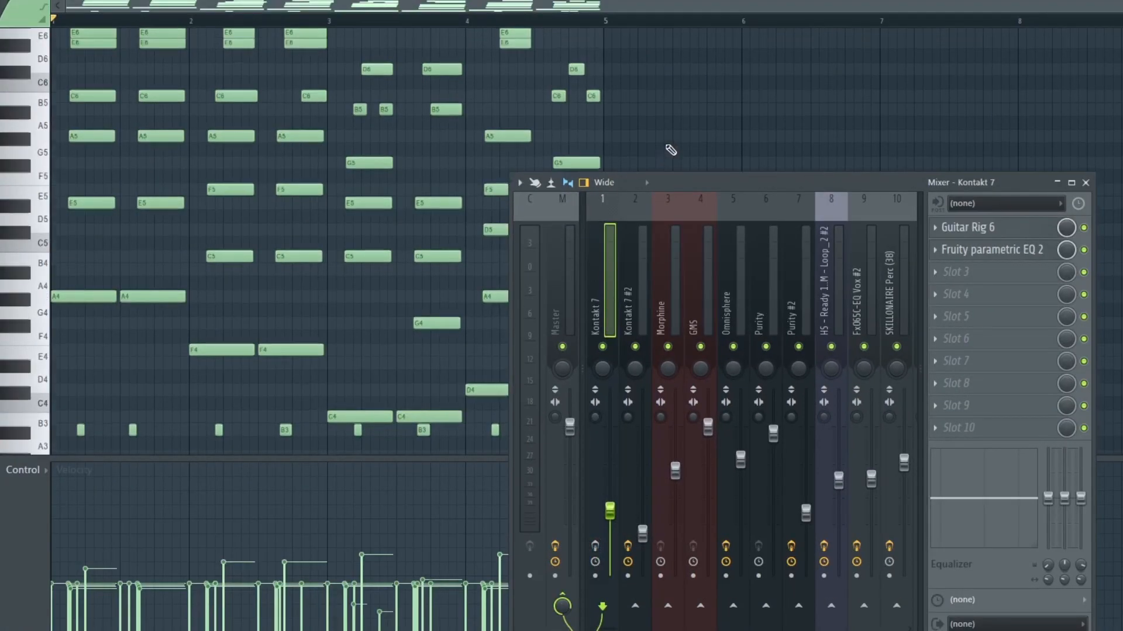
{"action": "scroll", "coordinate": [671, 150], "scroll_direction": "up", "scroll_amount": 2}
{"action": "mouse_move", "coordinate": [665, 184]}
{"action": "left_mouse_down"}
{"action": "mouse_move", "coordinate": [706, 165]}
{"action": "mouse_move", "coordinate": [674, 169]}
{"action": "left_mouse_up"}
{"action": "key", "text": "space"}
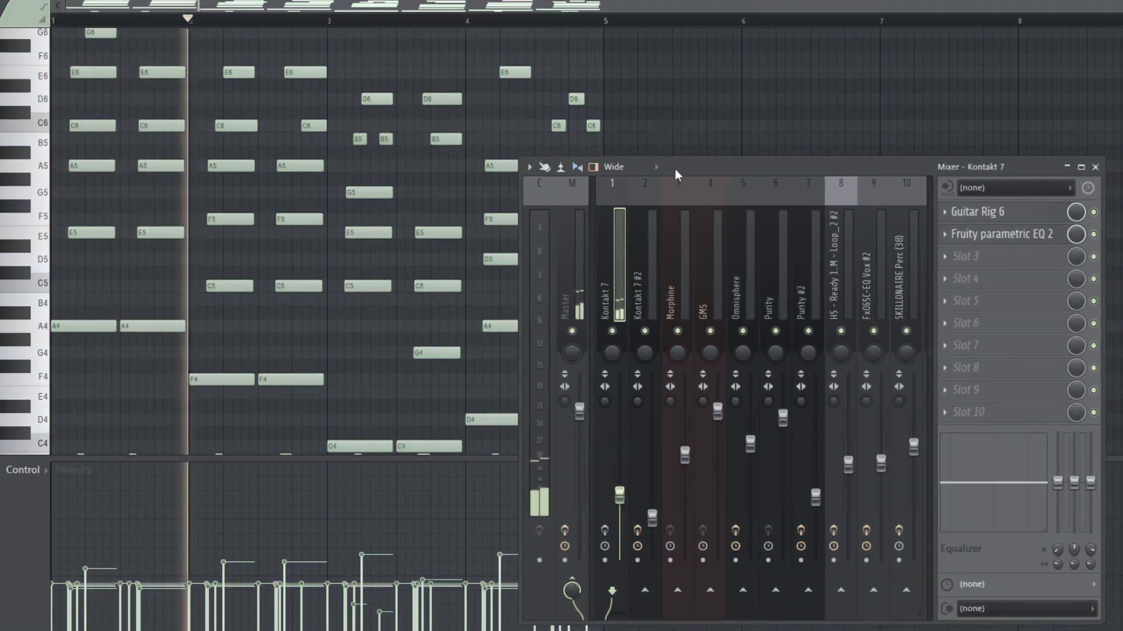
{"action": "scroll", "coordinate": [699, 103], "scroll_direction": "down", "scroll_amount": 2}
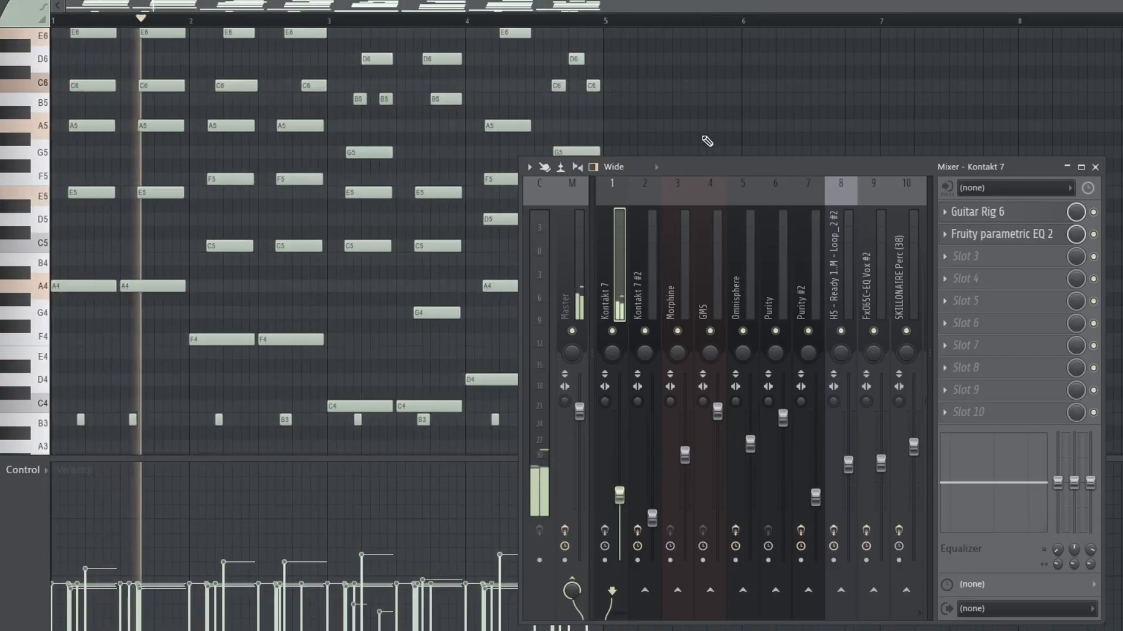
{"action": "key", "text": "space"}
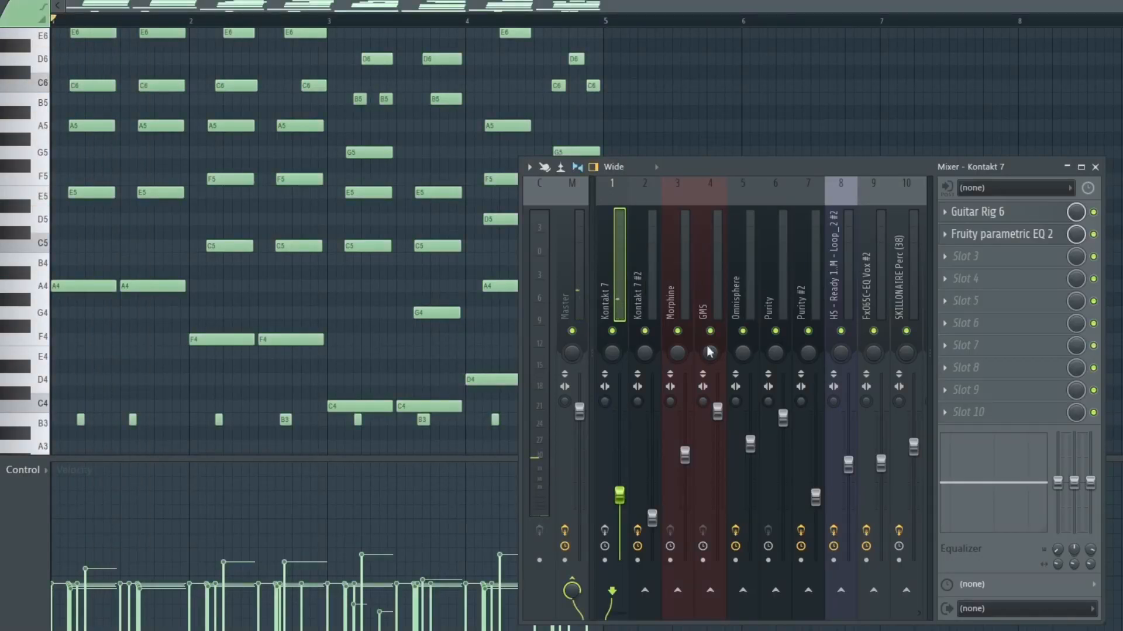
Open the Guitar Rig 6 effect on the Kontakt 7 insert and play the song to hear it
{"action": "left_click", "coordinate": [1025, 216]}
{"action": "left_click_drag", "start_coordinate": [863, 168], "coordinate": [787, 591]}
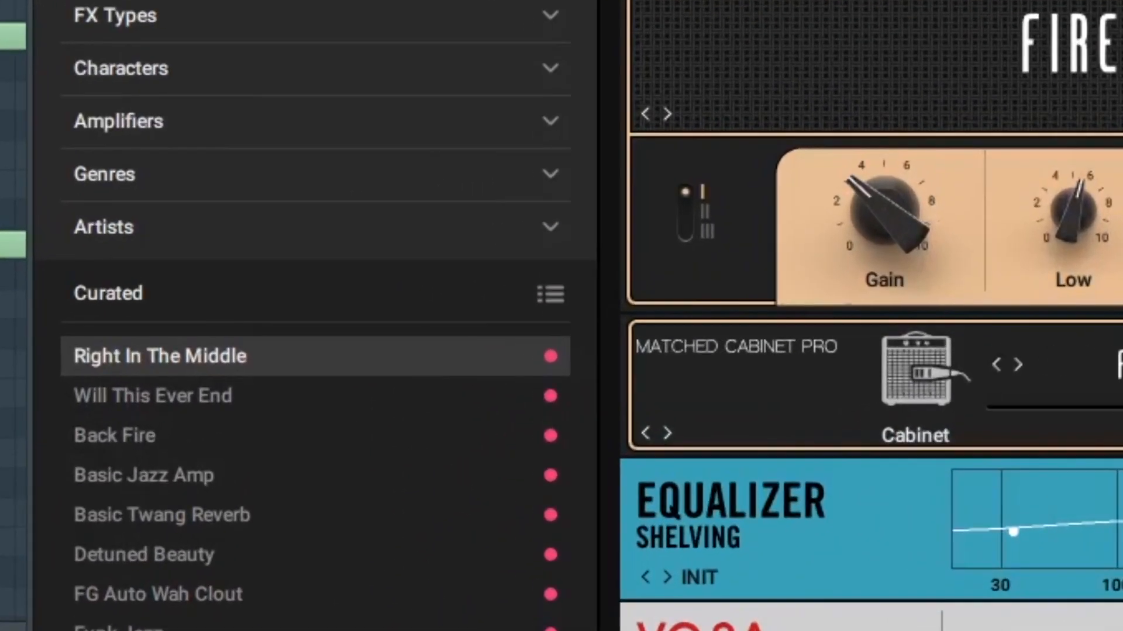
{"action": "left_click_drag", "start_coordinate": [754, 593], "coordinate": [809, 206]}
{"action": "left_click_drag", "start_coordinate": [1103, 66], "coordinate": [1086, 0]}
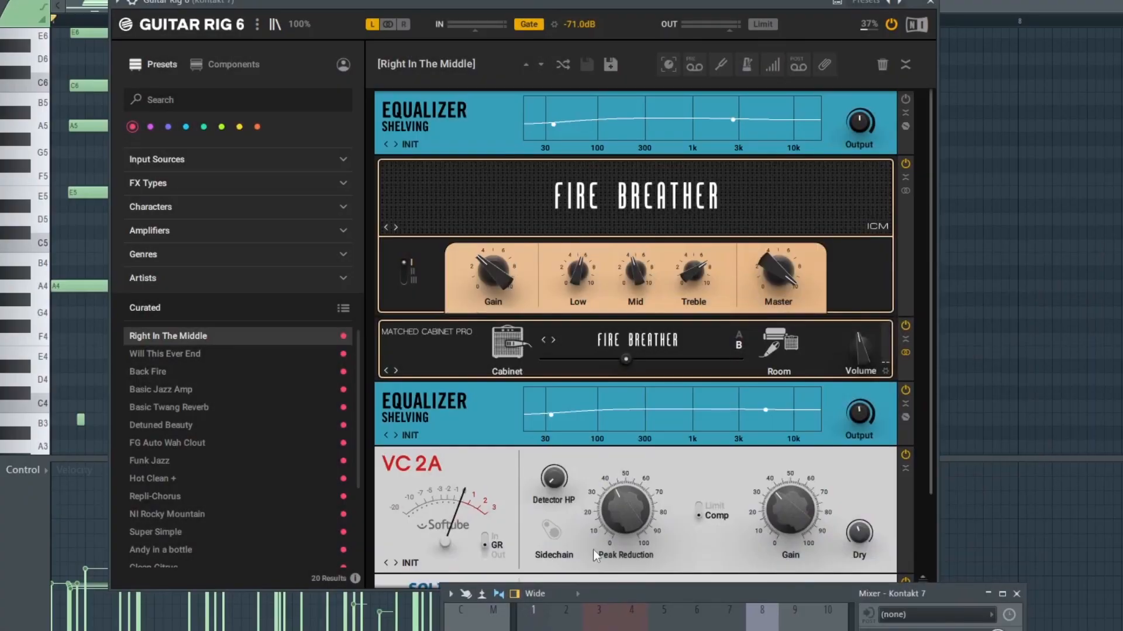
{"action": "left_click_drag", "start_coordinate": [660, 594], "coordinate": [970, 153]}
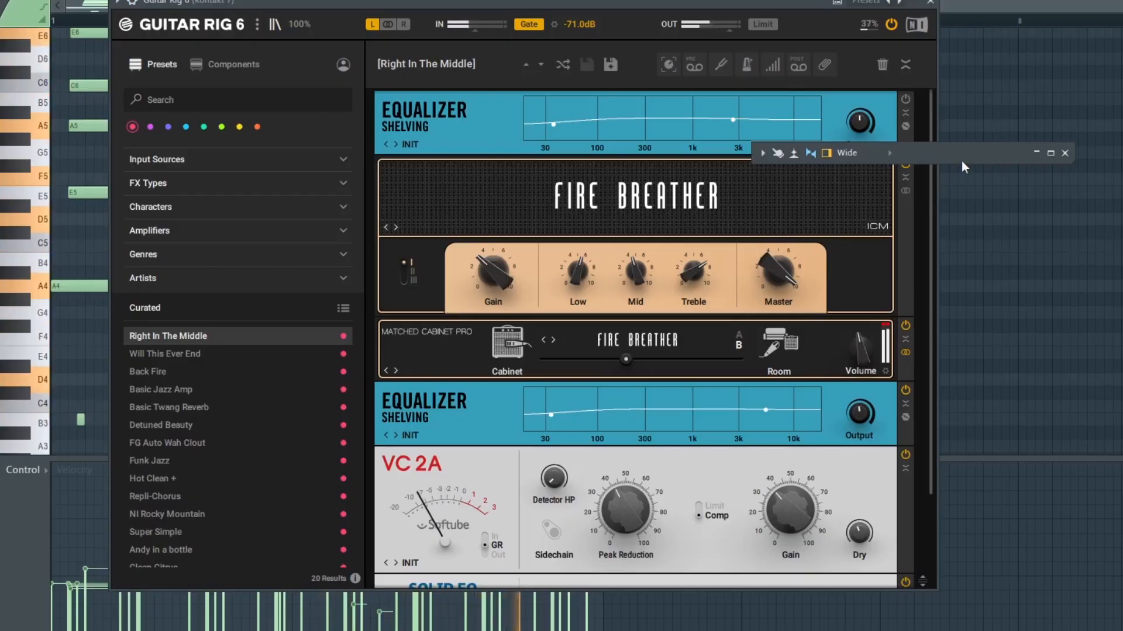
{"action": "key", "text": "space"}
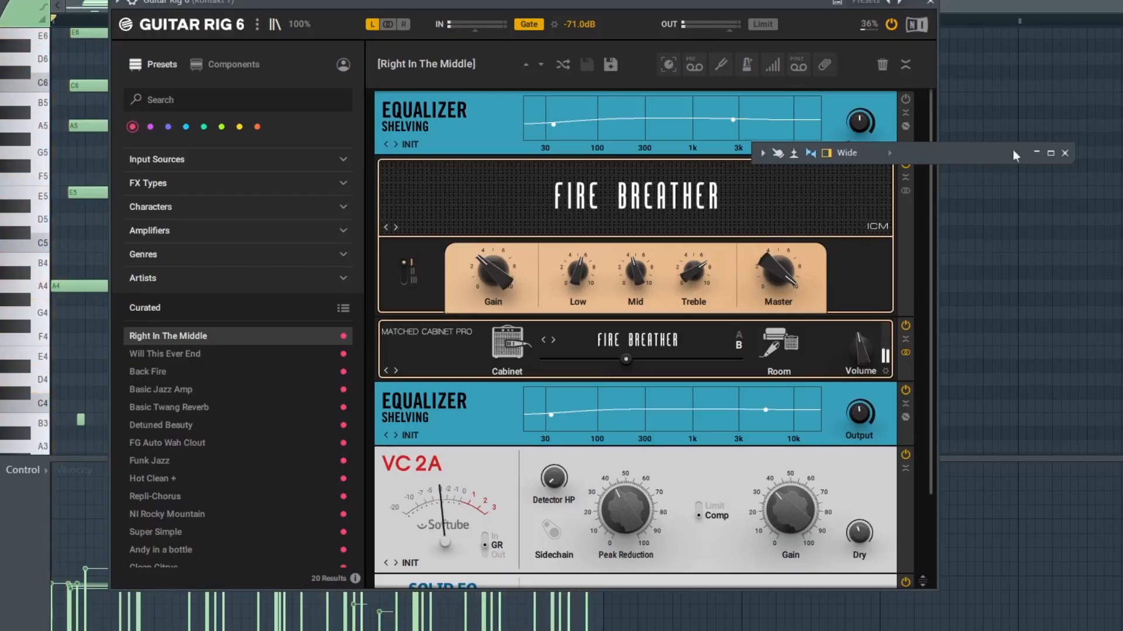
Open the Fruity parametric EQ 2 on the Kontakt 7 insert and play the song to watch its spectrum
{"action": "left_click", "coordinate": [1050, 153]}
{"action": "left_click", "coordinate": [1005, 221]}
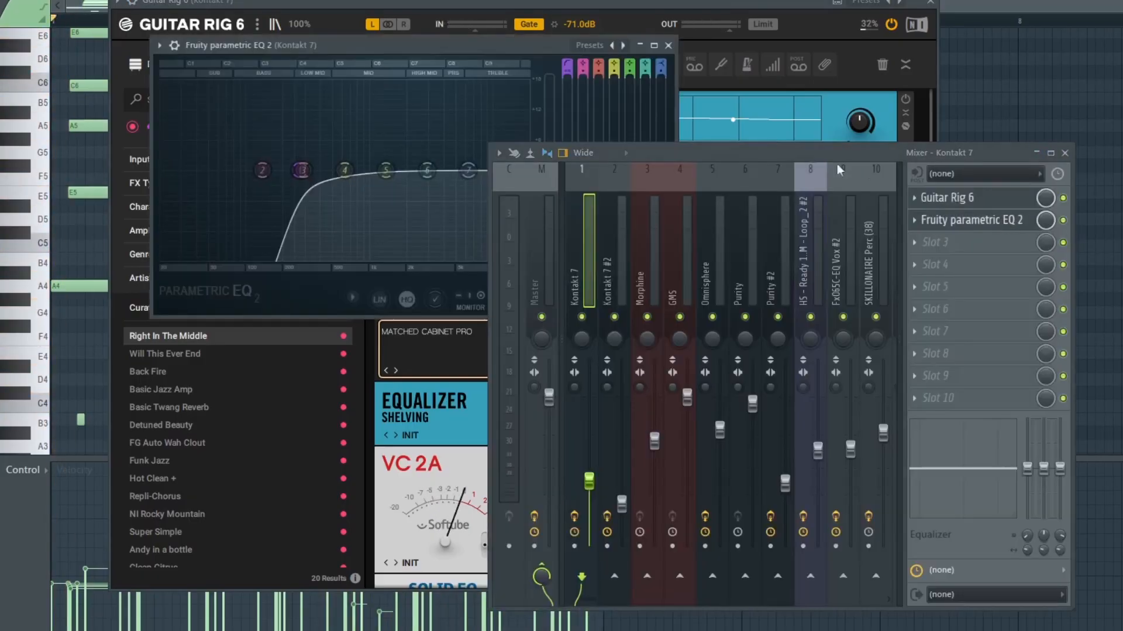
{"action": "left_click", "coordinate": [1065, 154]}
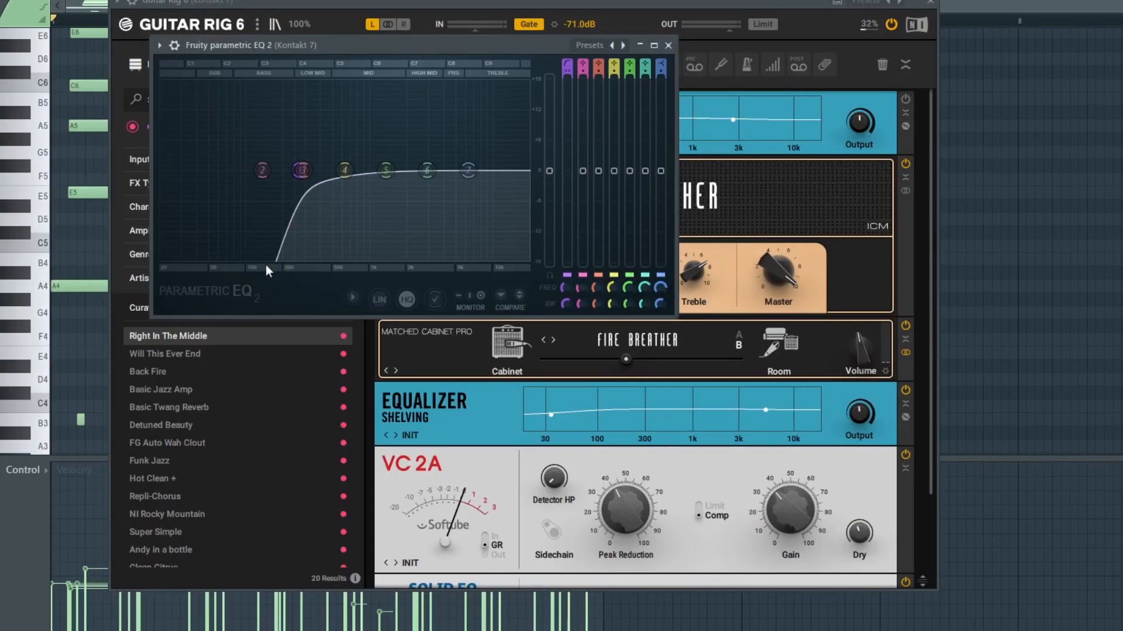
{"action": "key", "text": "space"}
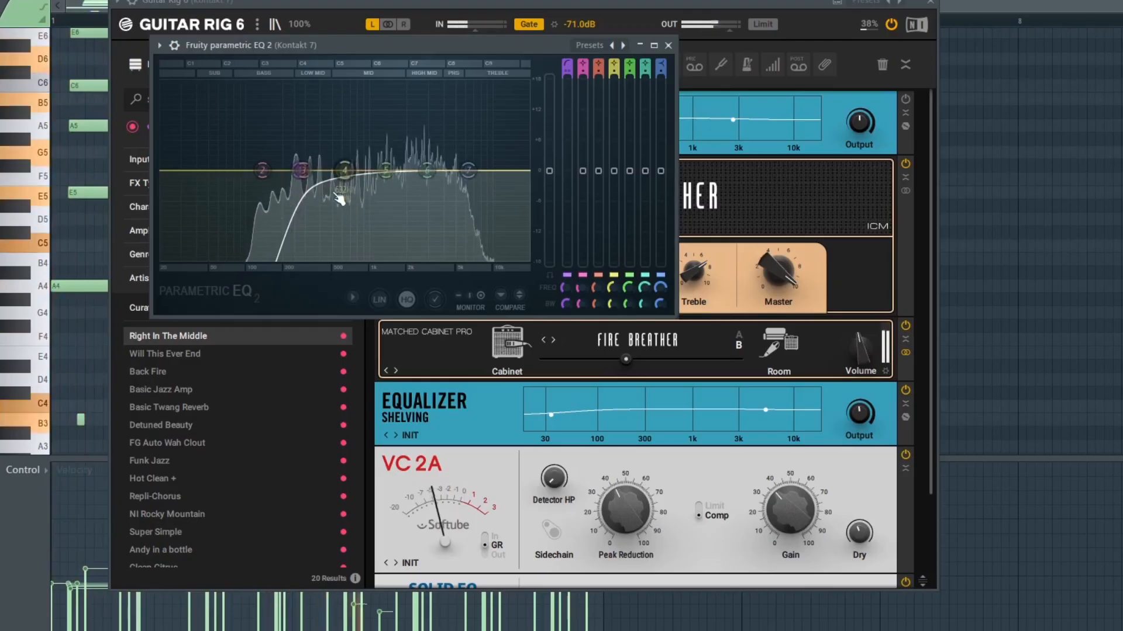
{"action": "key", "text": "space"}
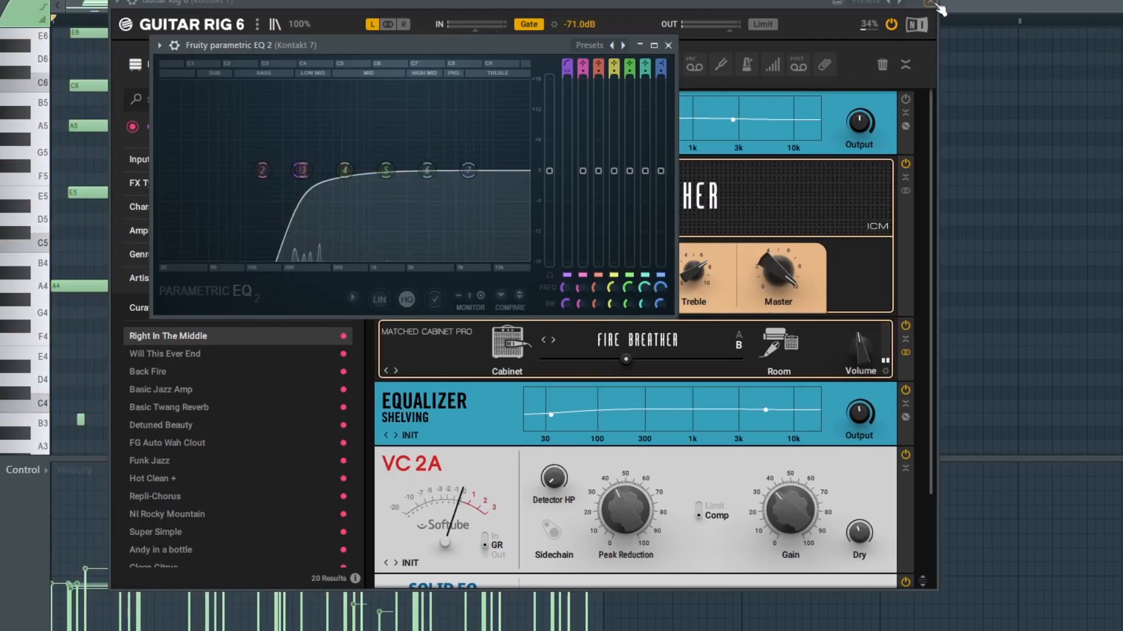
Close the Guitar Rig and parametric EQ windows and return to the playlist
{"action": "left_click", "coordinate": [932, 3]}
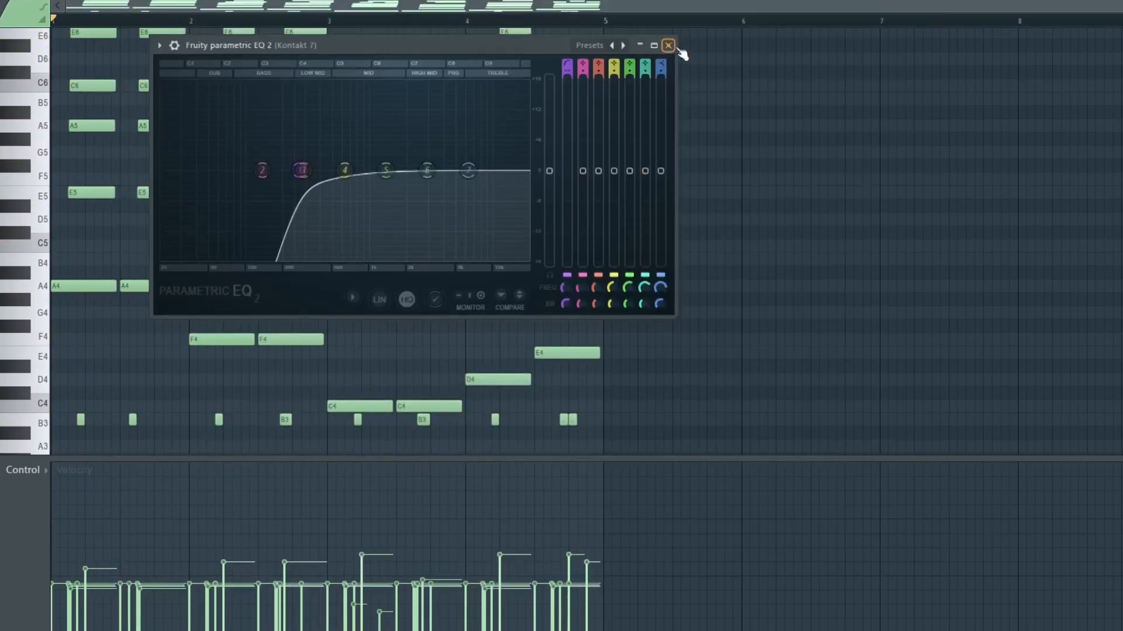
{"action": "left_click", "coordinate": [668, 45]}
{"action": "key", "text": "F5"}
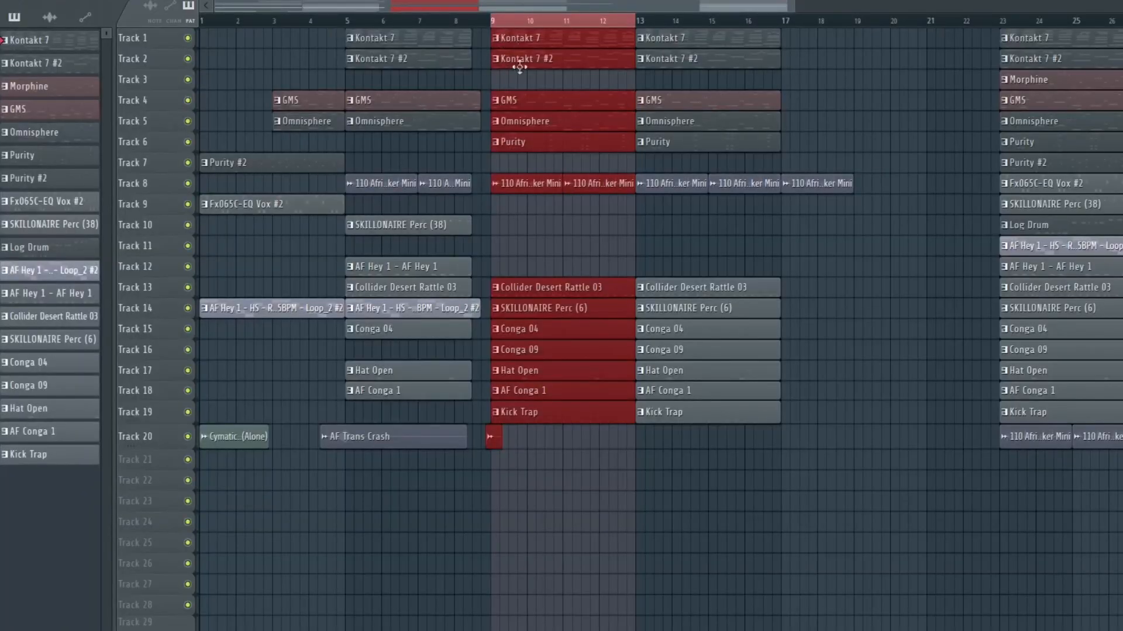
Open the Kontakt 7 #2 pattern in the piano roll and play it back
{"action": "double_click", "coordinate": [546, 63]}
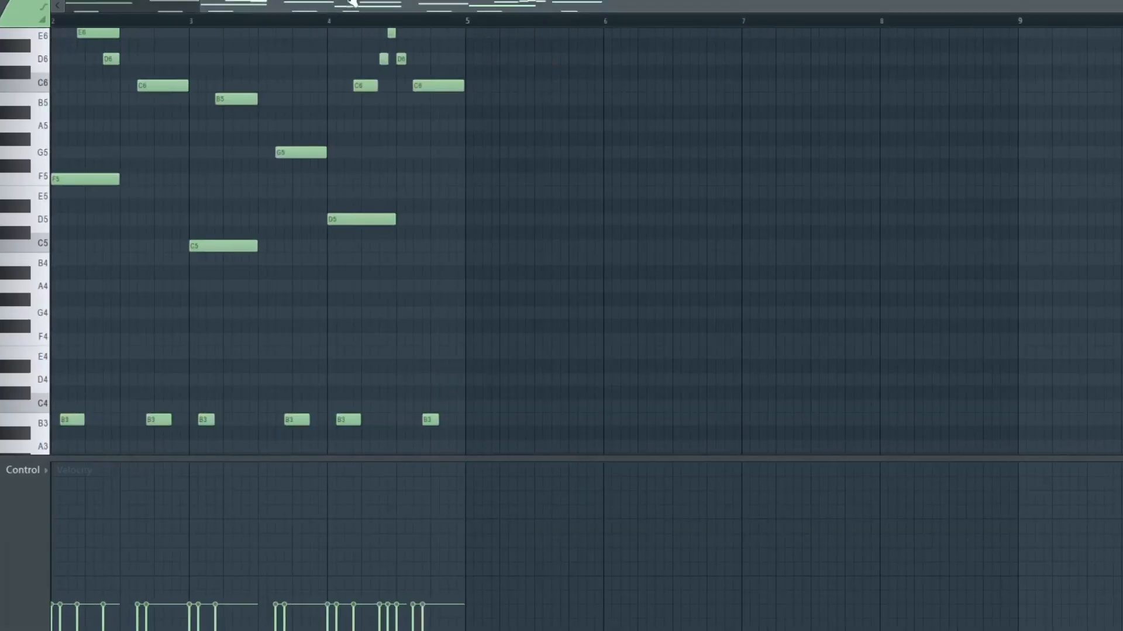
{"action": "left_click_drag", "start_coordinate": [342, 11], "coordinate": [205, 11]}
{"action": "scroll", "coordinate": [213, 237], "scroll_direction": "up", "scroll_amount": 1}
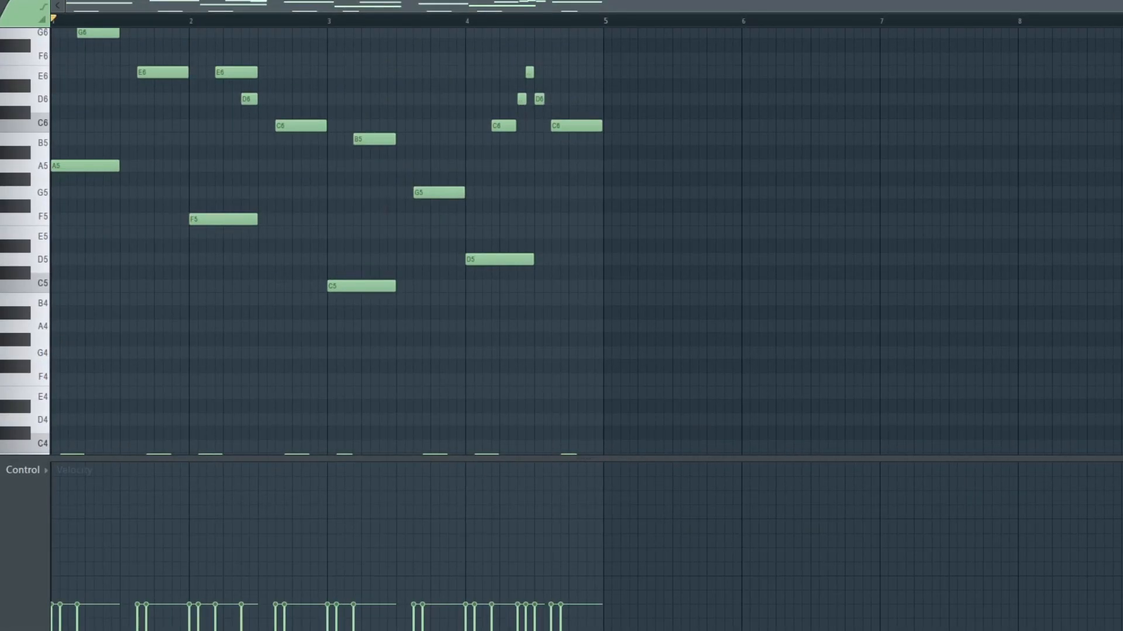
{"action": "key", "text": "space"}
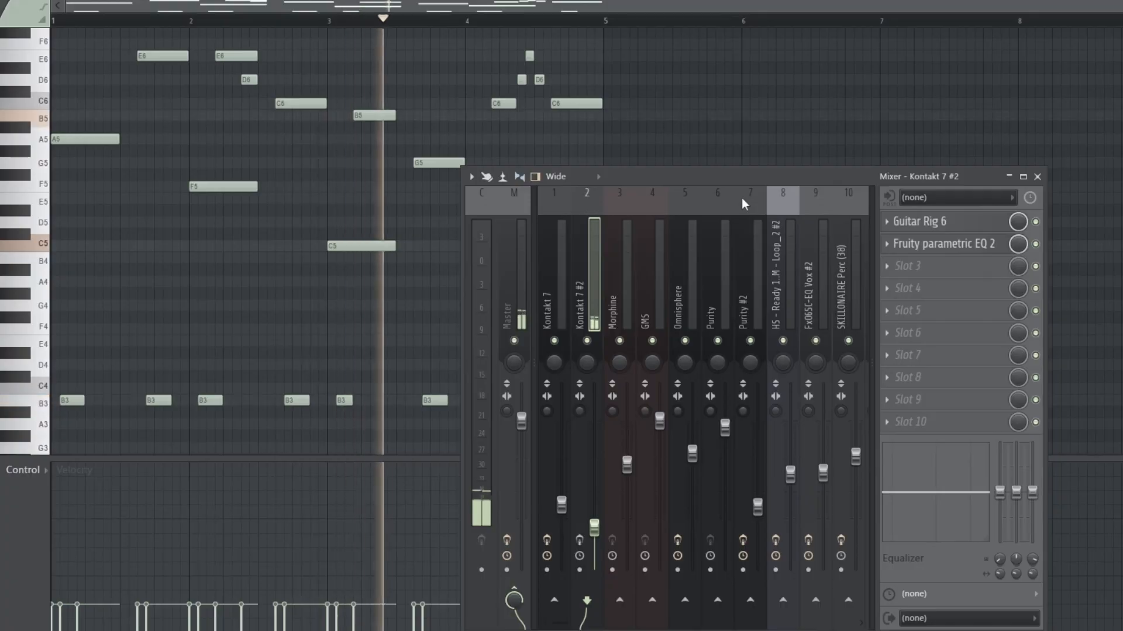
{"action": "key", "text": "space"}
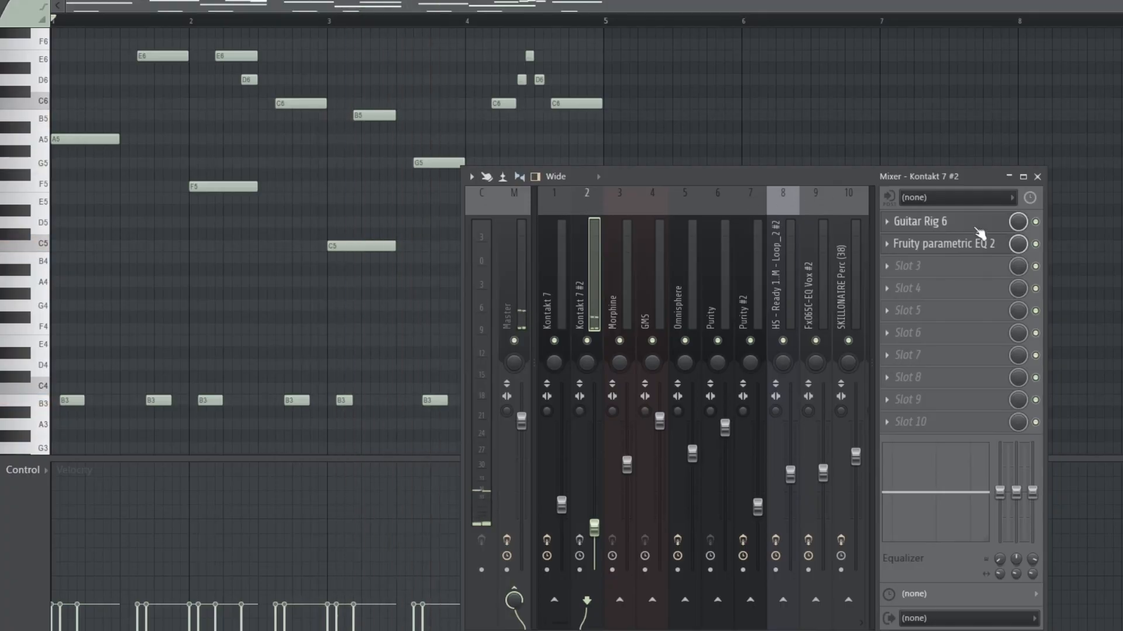
Open Guitar Rig 6 and Fruity parametric EQ 2 on the Kontakt 7 #2 insert and play the song
{"action": "left_click", "coordinate": [975, 228]}
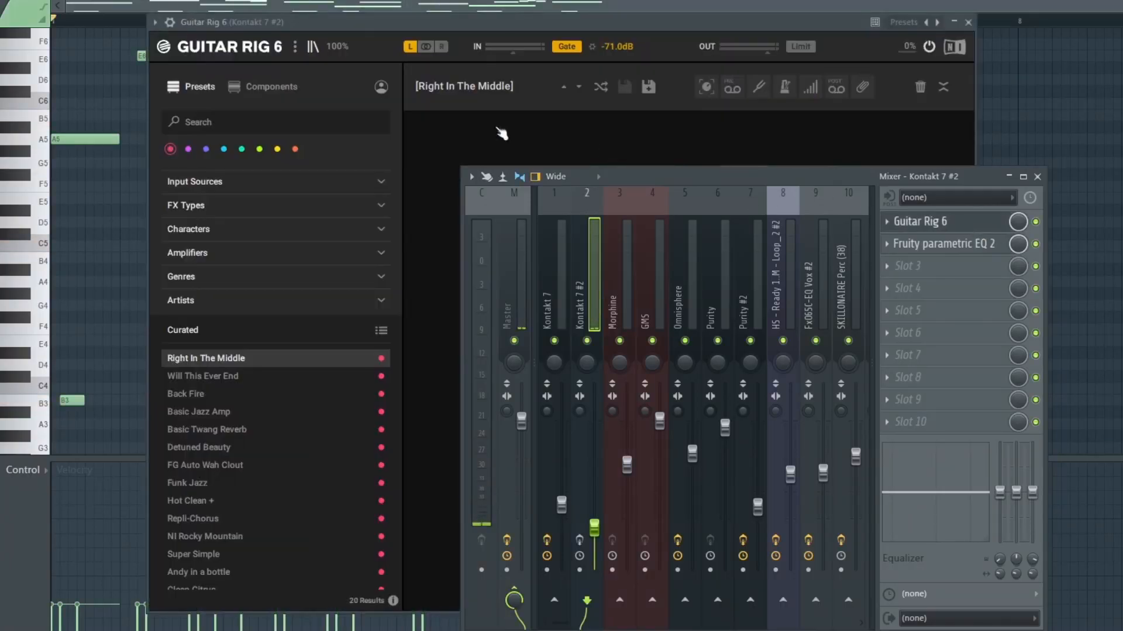
{"action": "left_click", "coordinate": [962, 246]}
{"action": "left_click_drag", "start_coordinate": [664, 176], "coordinate": [745, 304]}
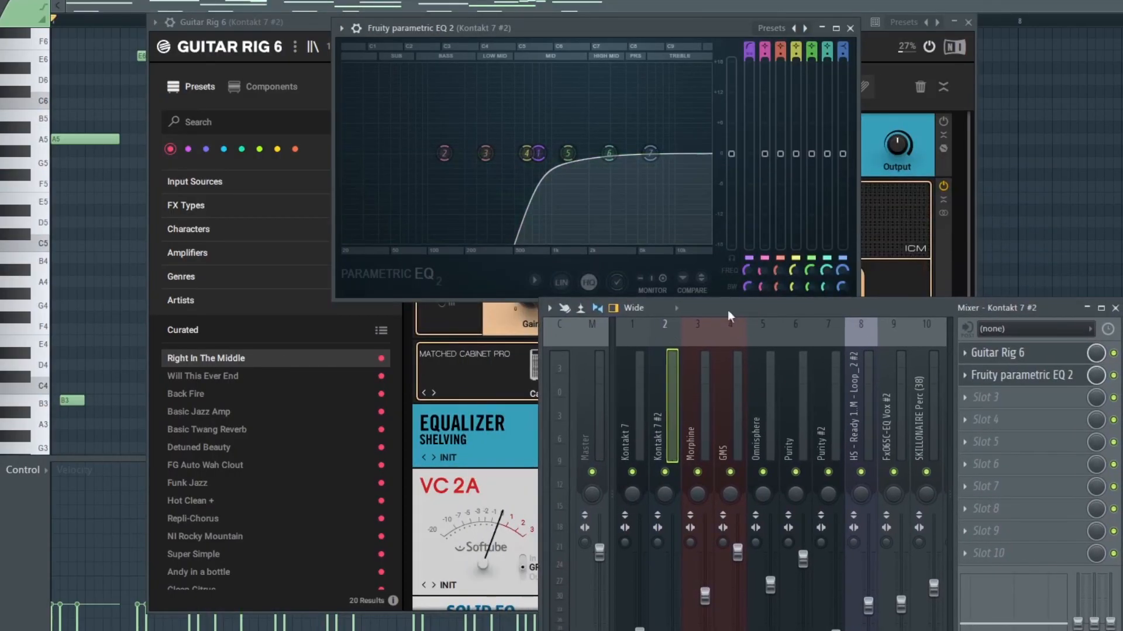
{"action": "left_click_drag", "start_coordinate": [728, 307], "coordinate": [704, 101]}
{"action": "key", "text": "space"}
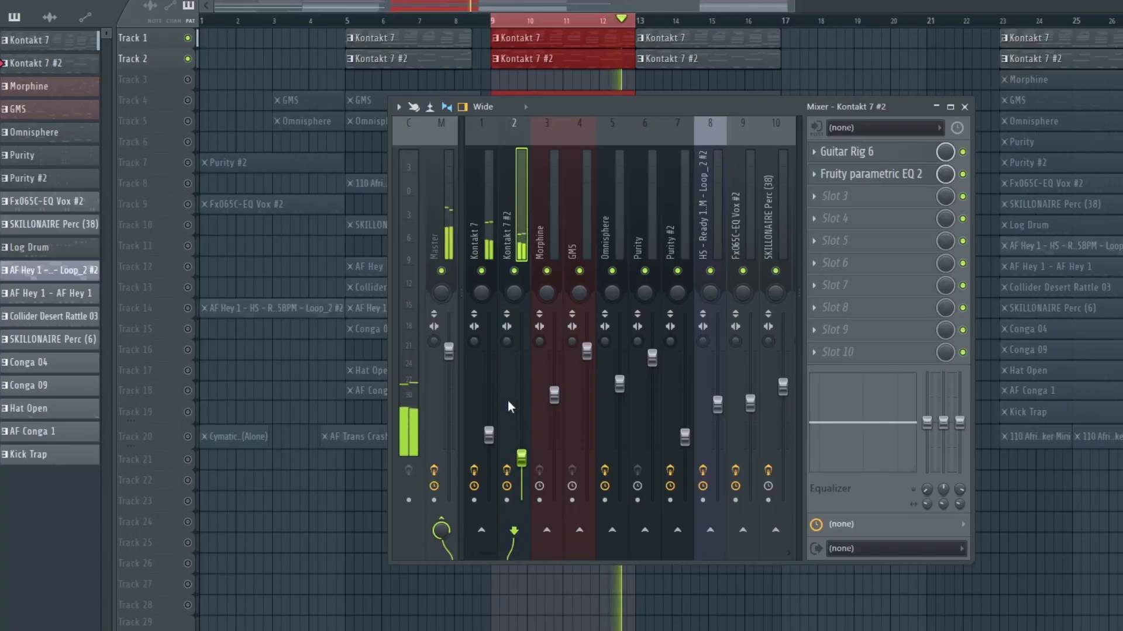
{"action": "key", "text": "space"}
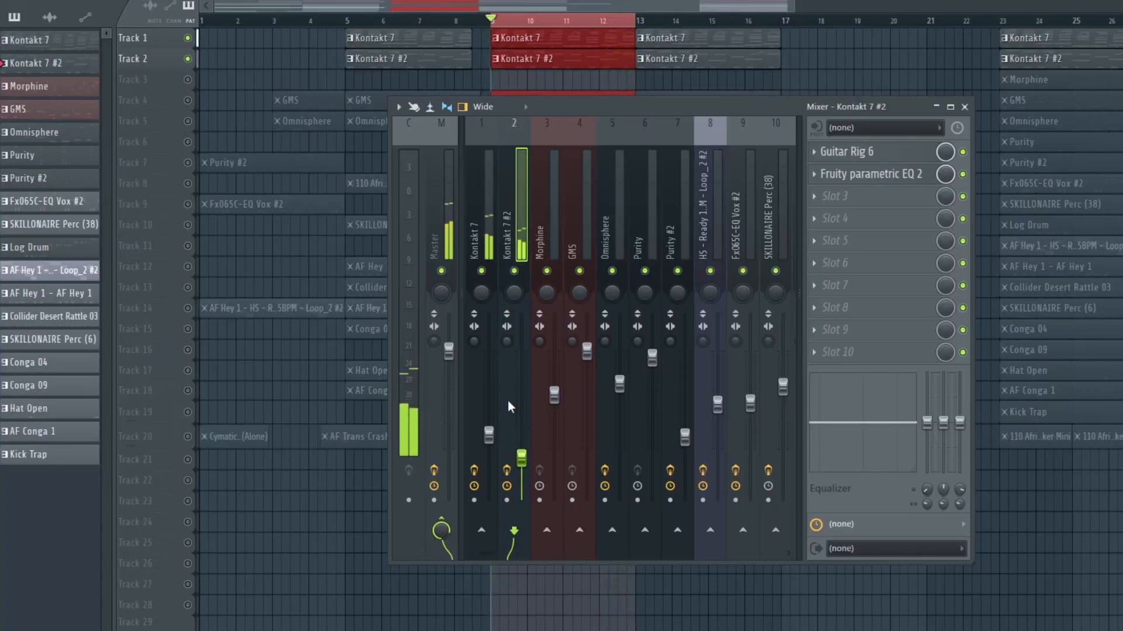
Select the GMS mixer insert and solo the GMS and Omnisphere playlist tracks
{"action": "left_click", "coordinate": [543, 243]}
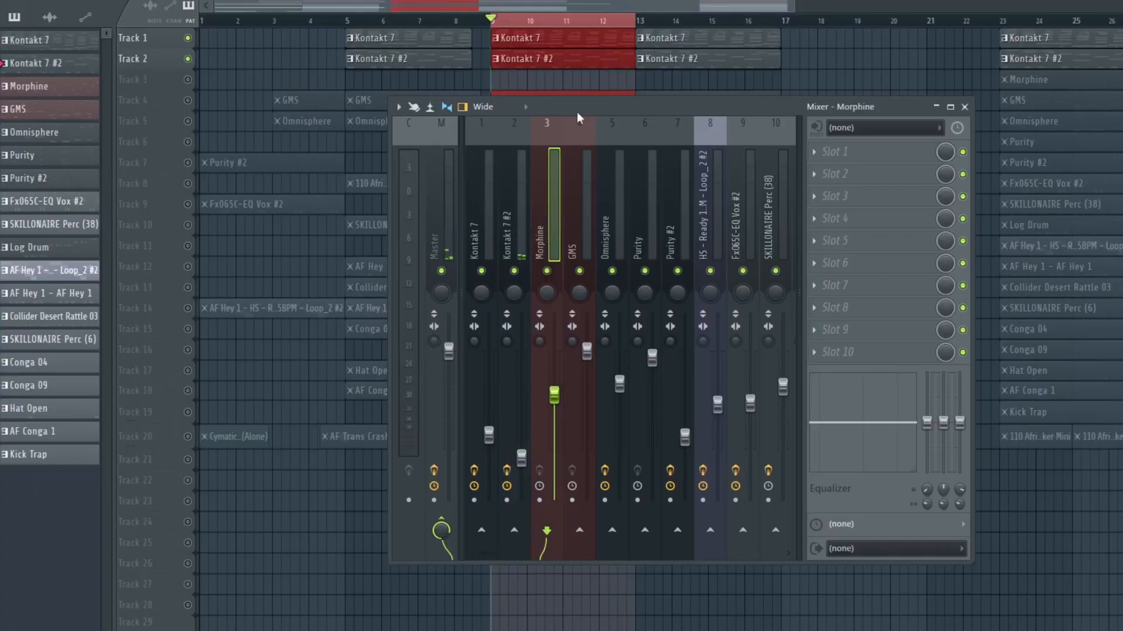
{"action": "left_click_drag", "start_coordinate": [577, 113], "coordinate": [520, 168]}
{"action": "scroll", "coordinate": [916, 26], "scroll_direction": "down", "scroll_amount": 1}
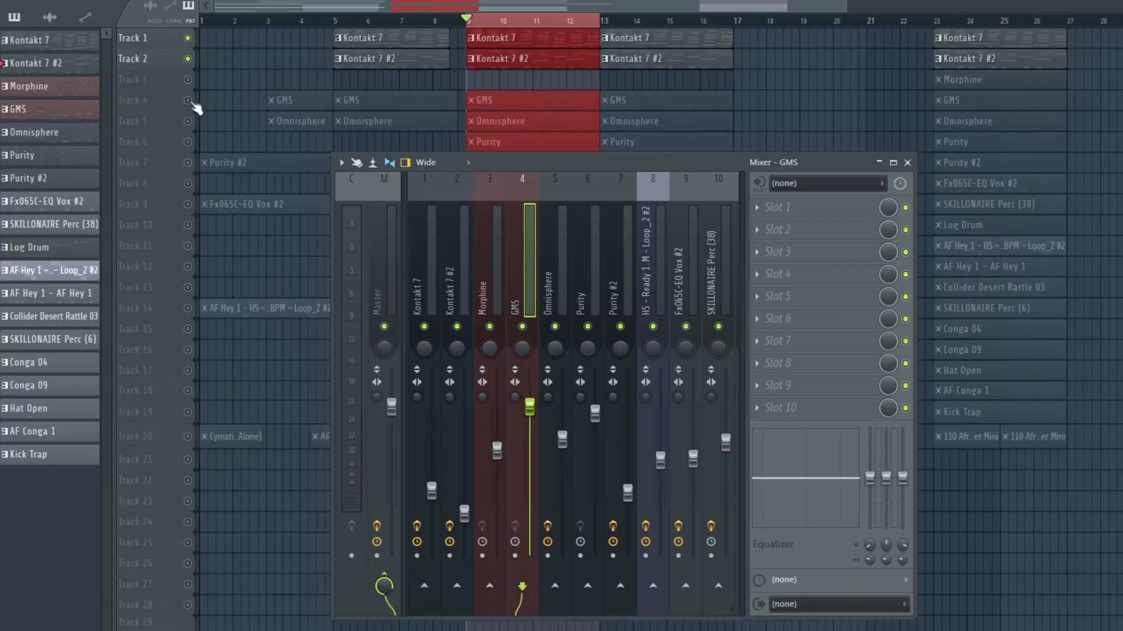
{"action": "right_click", "coordinate": [189, 101]}
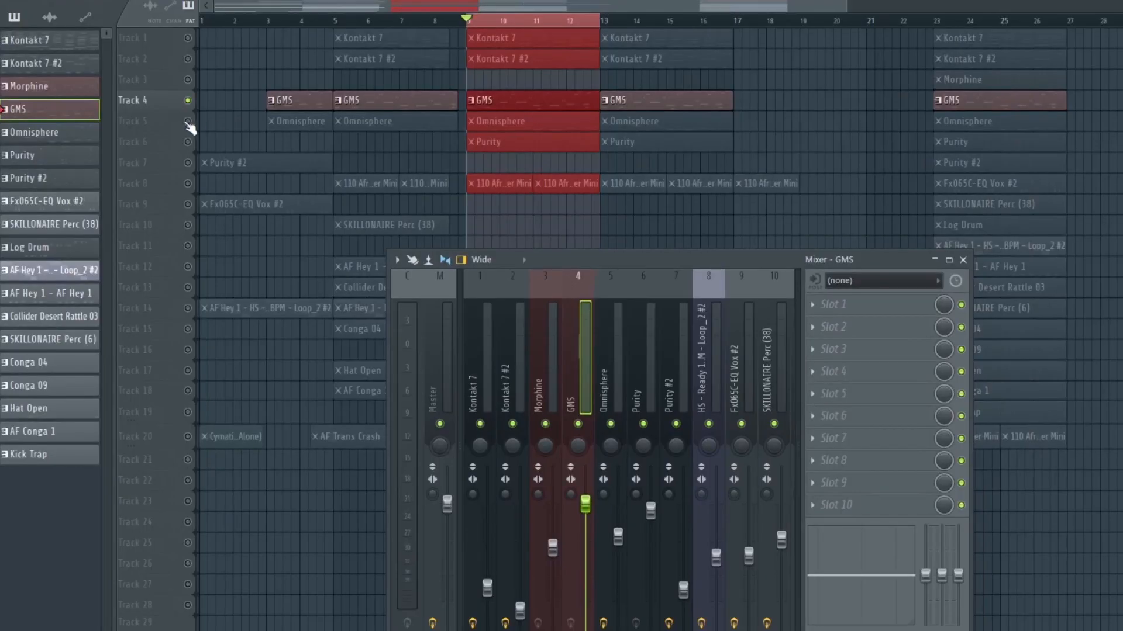
{"action": "left_click", "coordinate": [187, 121]}
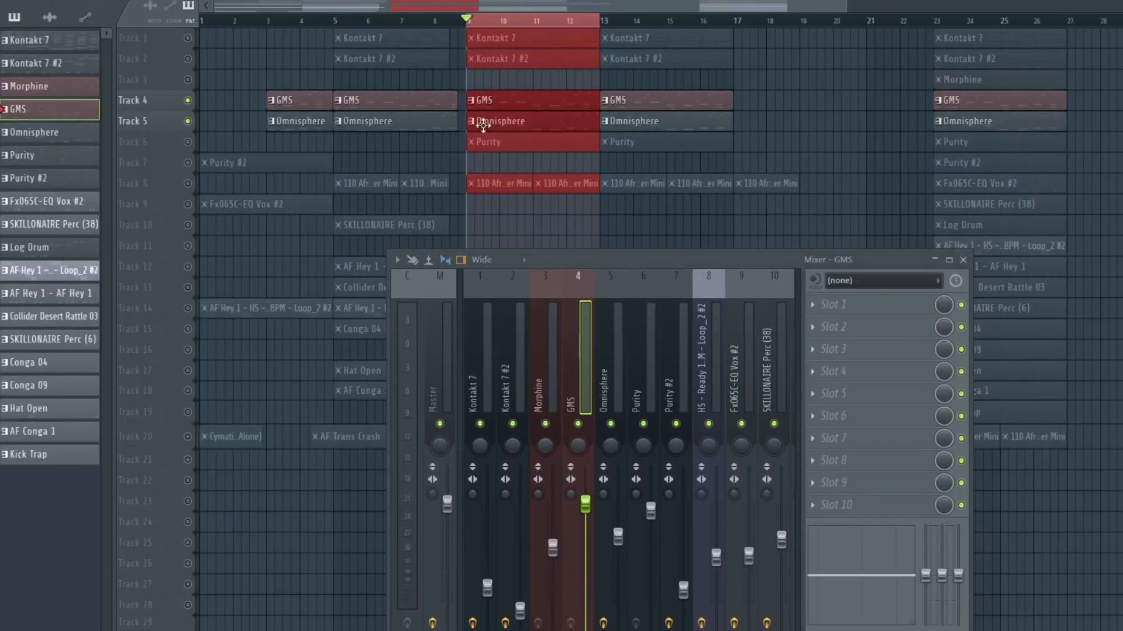
Open the Omnisphere pattern in the piano roll and view the Fruity parametric EQ 2 on its mixer insert
{"action": "double_click", "coordinate": [483, 125]}
{"action": "left_click_drag", "start_coordinate": [539, 261], "coordinate": [592, 107]}
{"action": "left_click", "coordinate": [647, 212]}
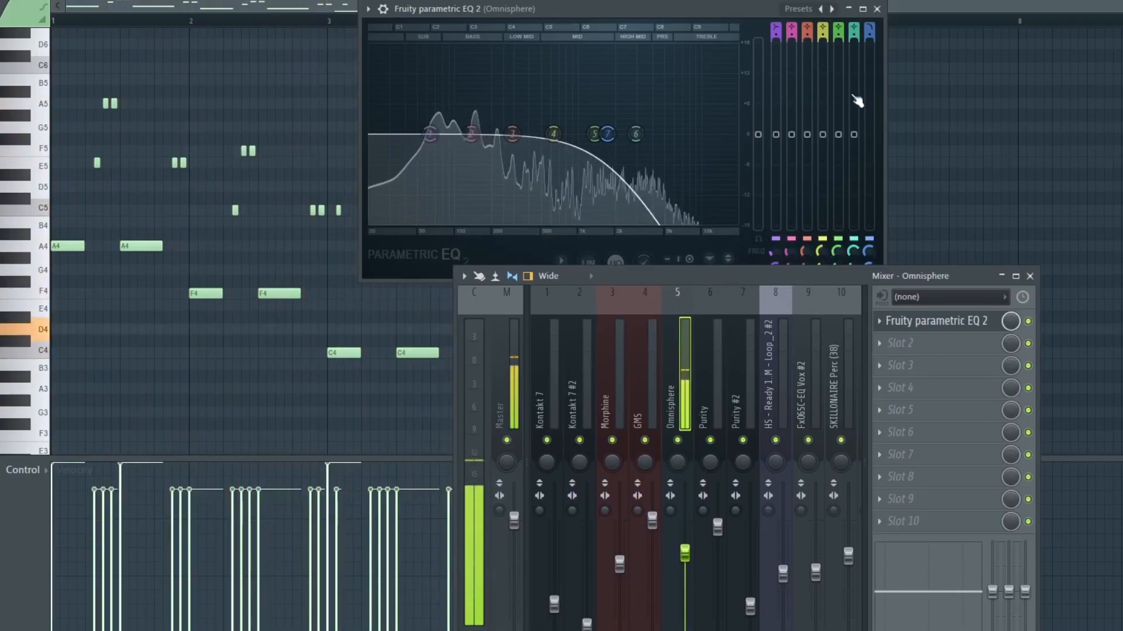
Close the EQ and piano roll, select the GMS mixer insert and play the soloed tracks
{"action": "left_click", "coordinate": [877, 9]}
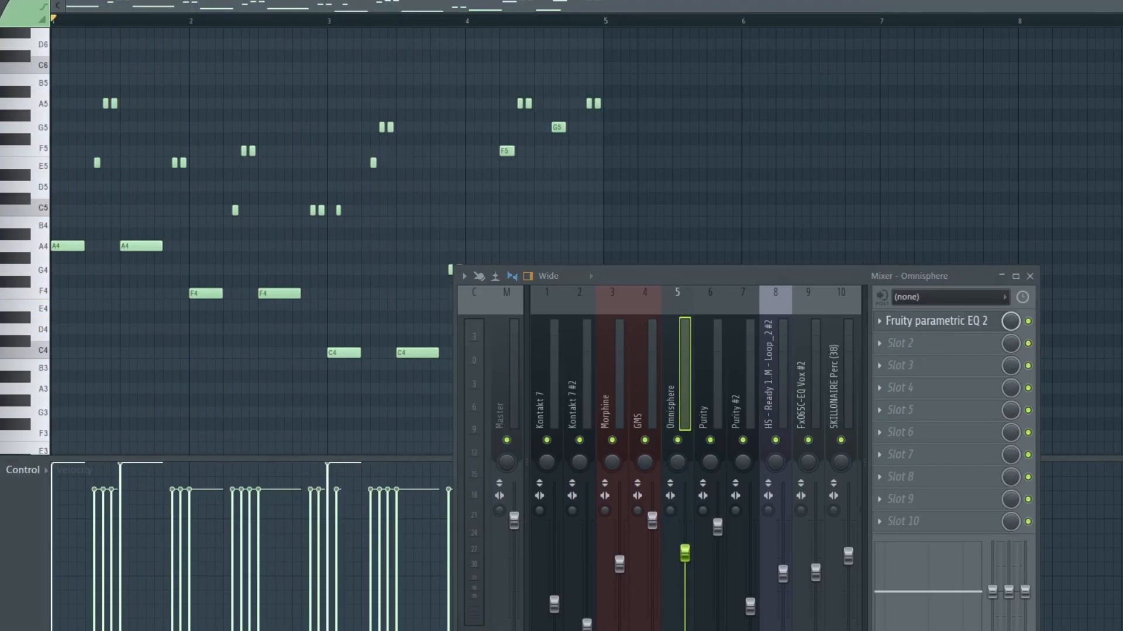
{"action": "left_click", "coordinate": [1114, 1]}
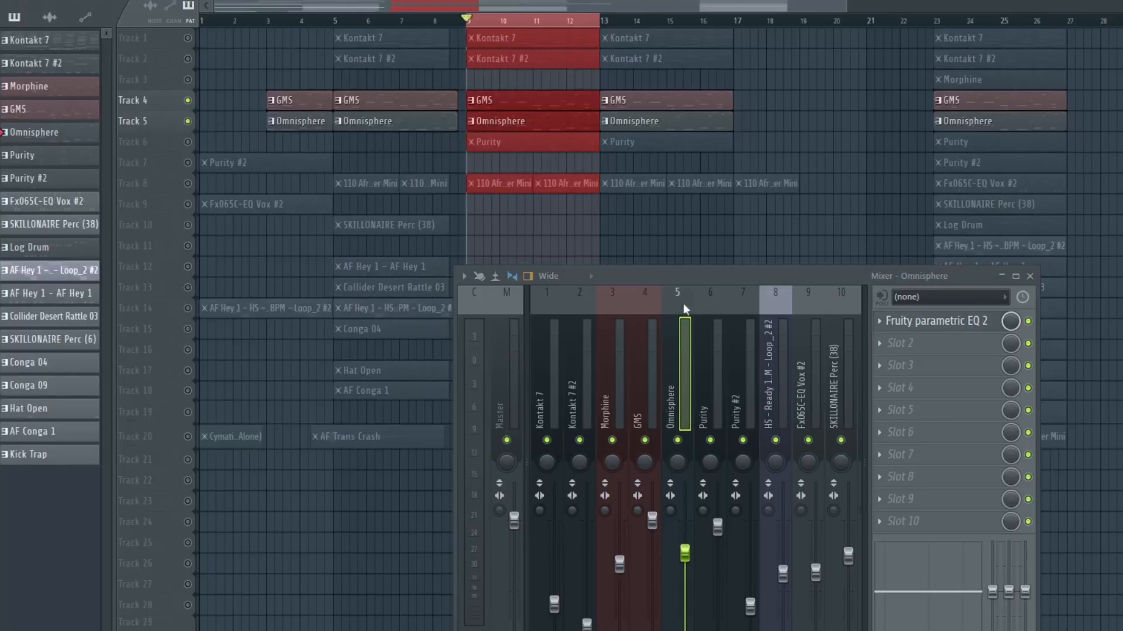
{"action": "left_click_drag", "start_coordinate": [734, 265], "coordinate": [736, 147]}
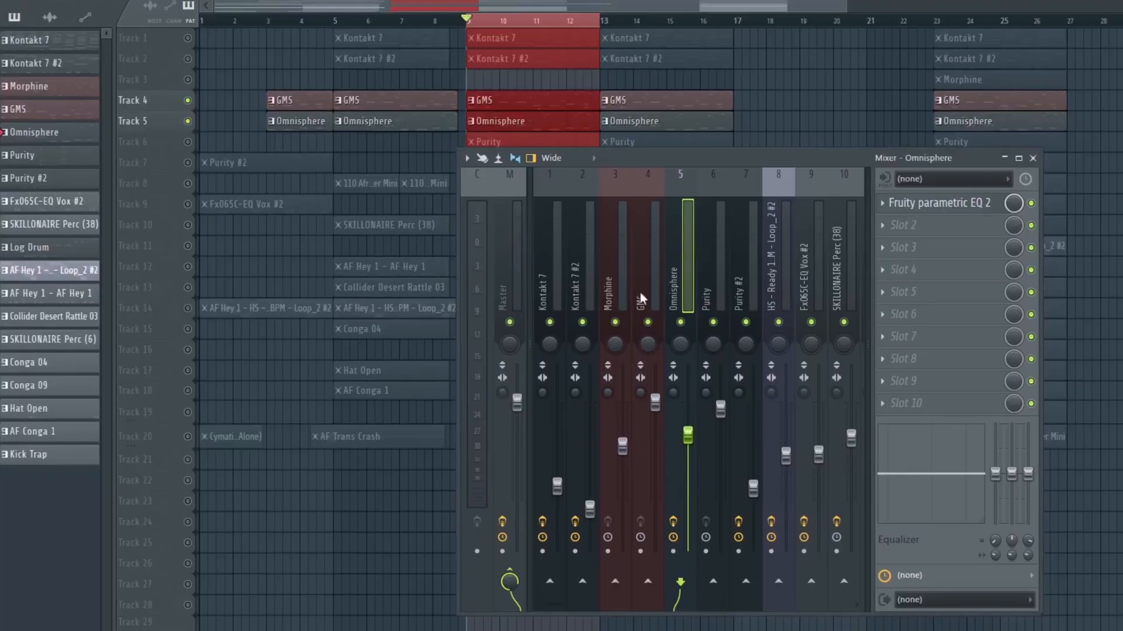
{"action": "left_click", "coordinate": [652, 293]}
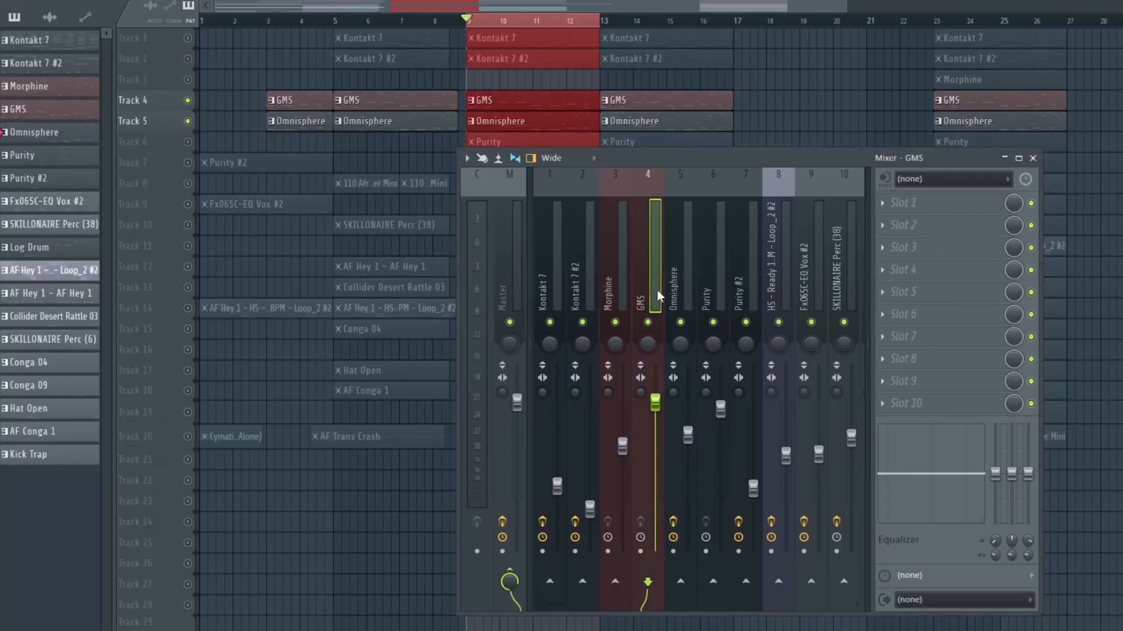
{"action": "key", "text": "space"}
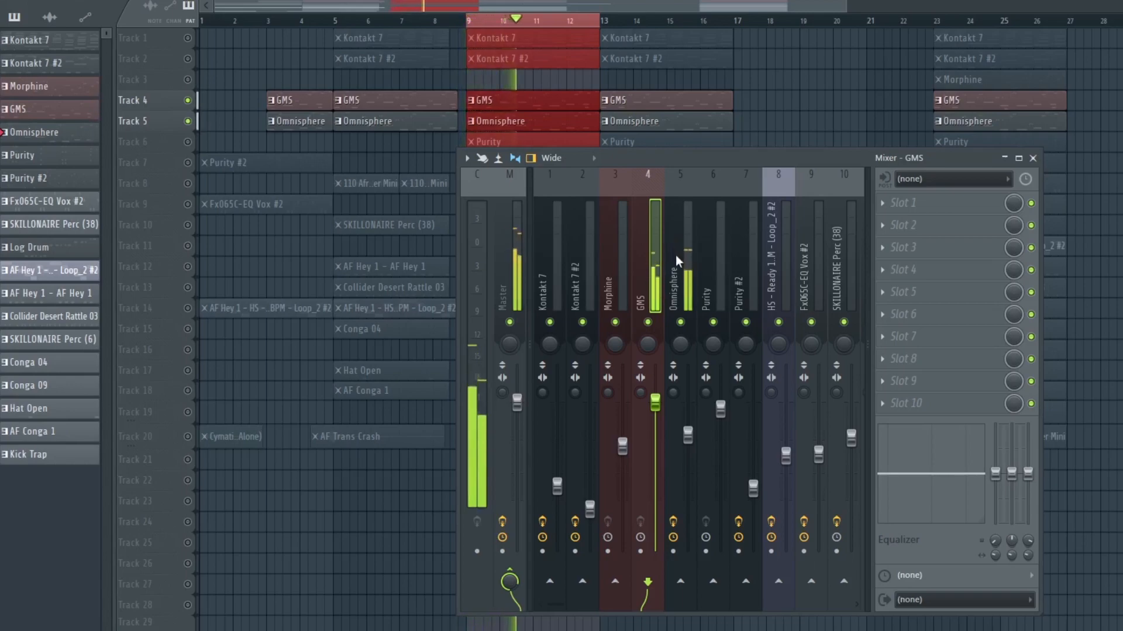
{"action": "key", "text": "space"}
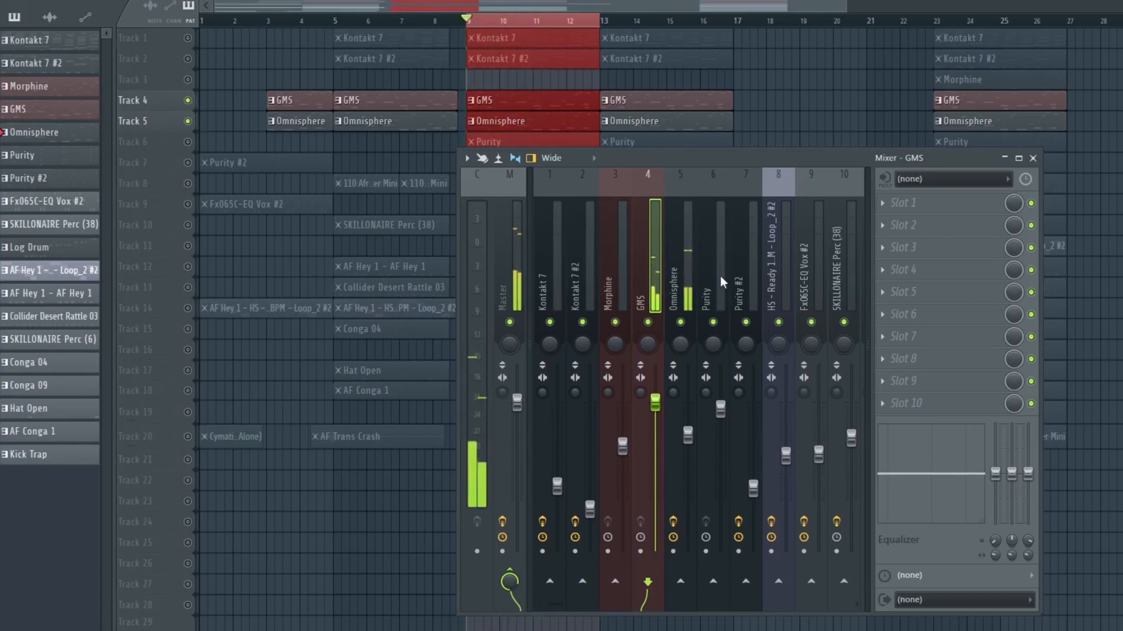
Select the Purity mixer insert, solo the Purity playlist track and play it back
{"action": "left_click", "coordinate": [721, 274]}
{"action": "left_click_drag", "start_coordinate": [743, 154], "coordinate": [650, 177]}
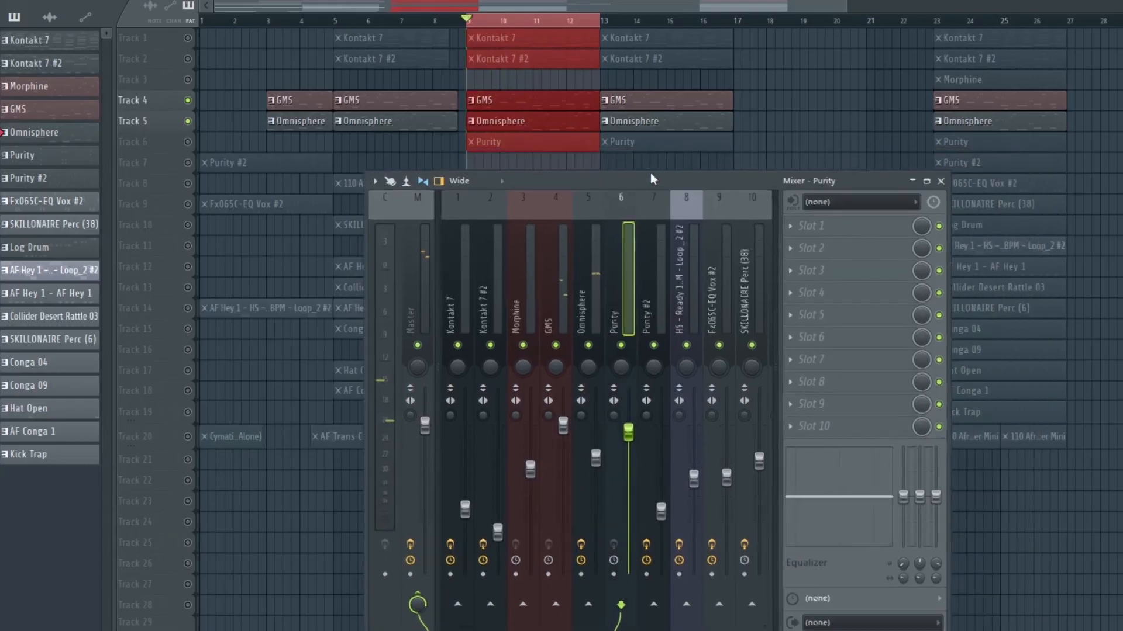
{"action": "right_click", "coordinate": [187, 142]}
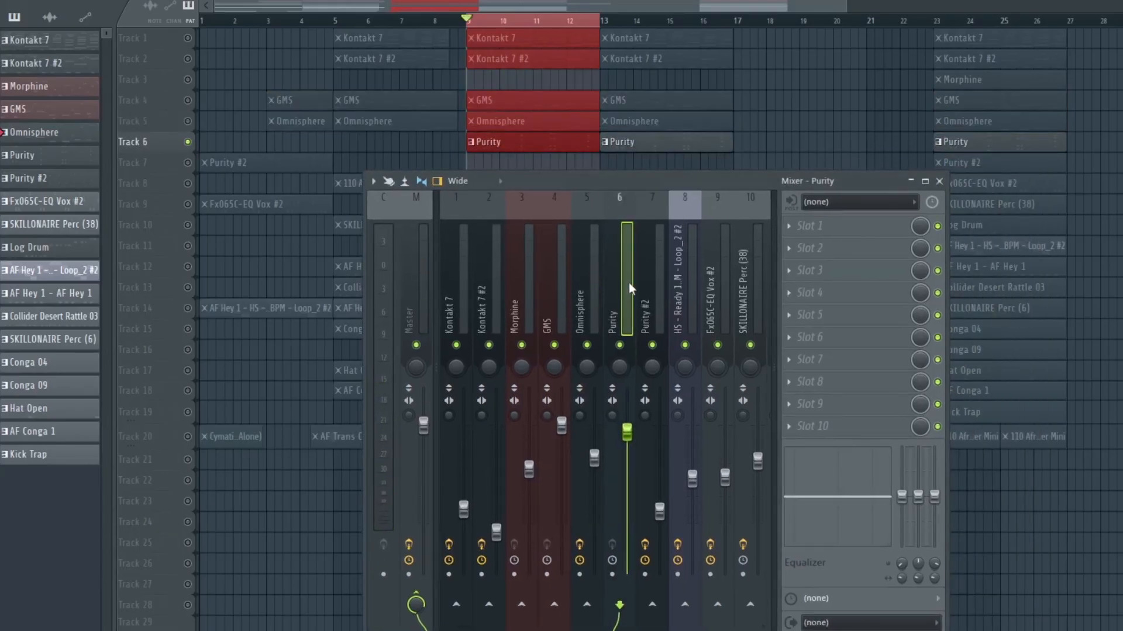
{"action": "key", "text": "space"}
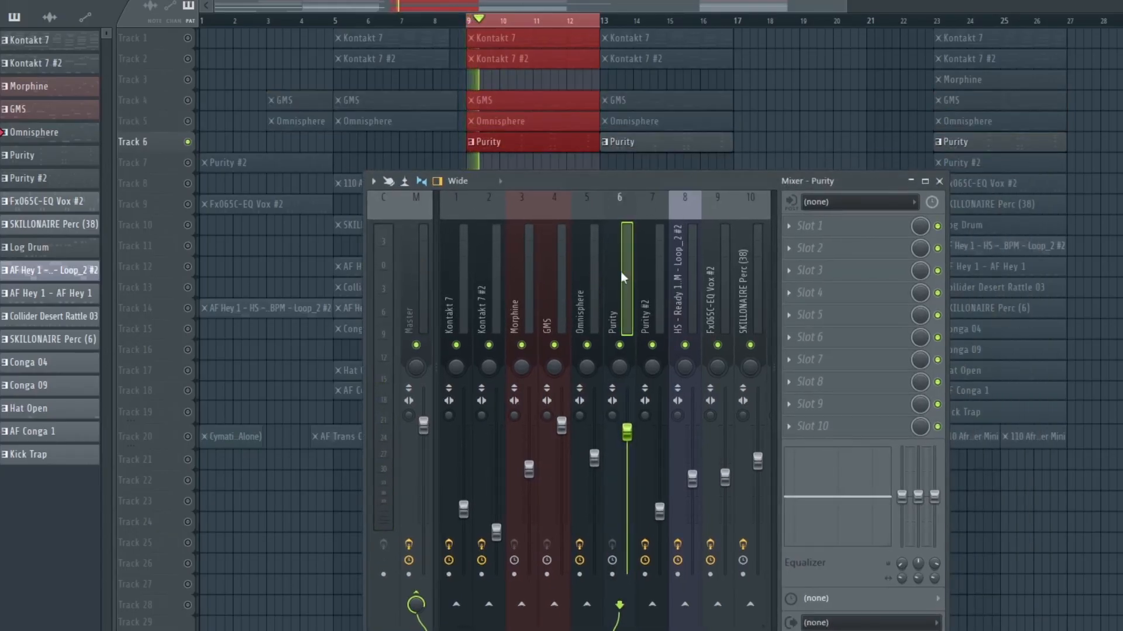
{"action": "double_click", "coordinate": [553, 146]}
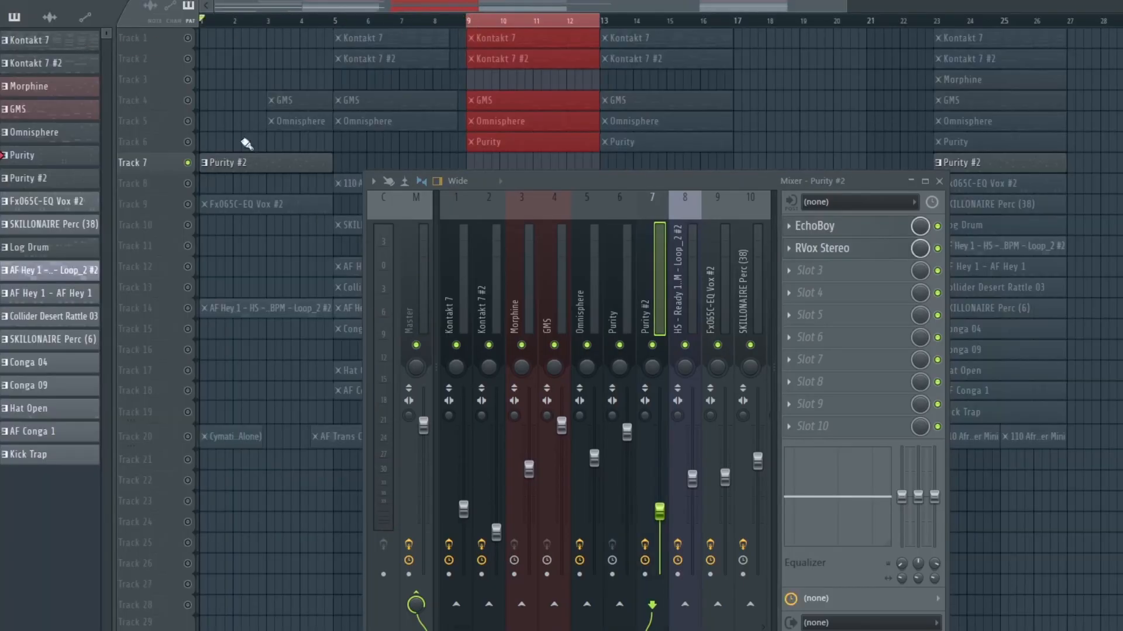
Open the Purity #2 pattern in the piano roll and play it back
{"action": "double_click", "coordinate": [259, 163]}
{"action": "left_click_drag", "start_coordinate": [337, 8], "coordinate": [196, 11]}
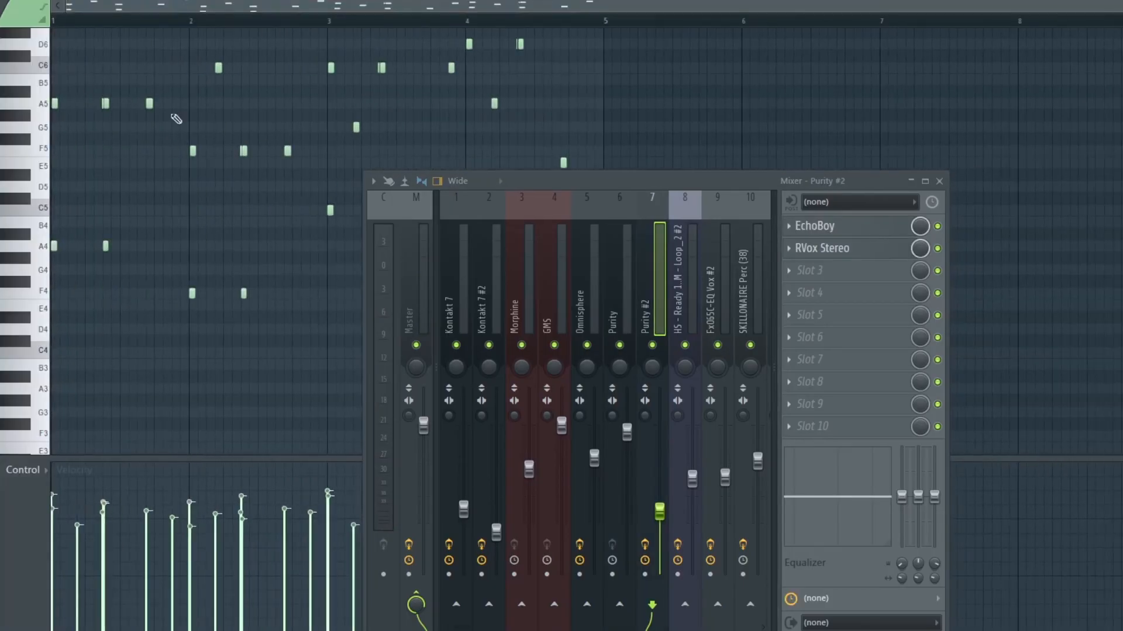
{"action": "left_click_drag", "start_coordinate": [554, 182], "coordinate": [595, 117]}
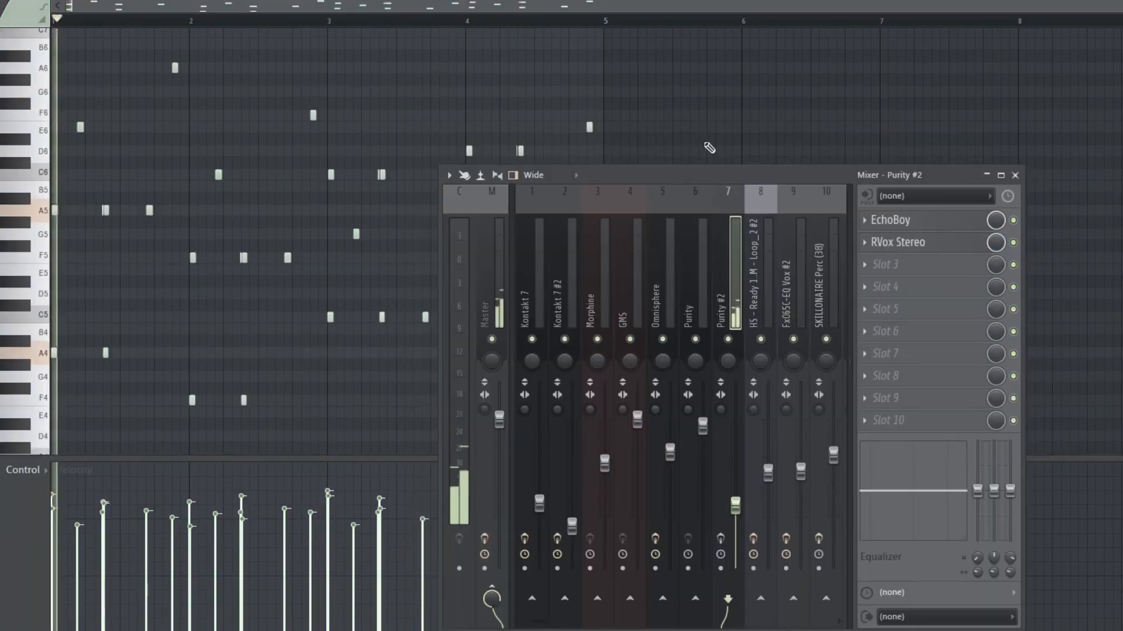
{"action": "key", "text": "space"}
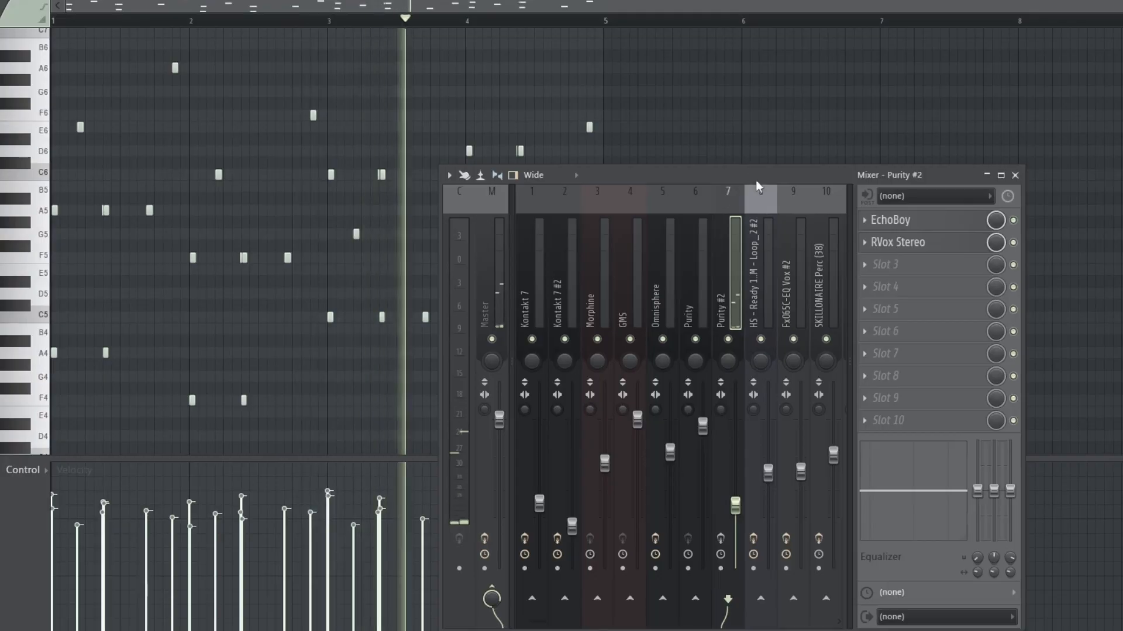
{"action": "key", "text": "space"}
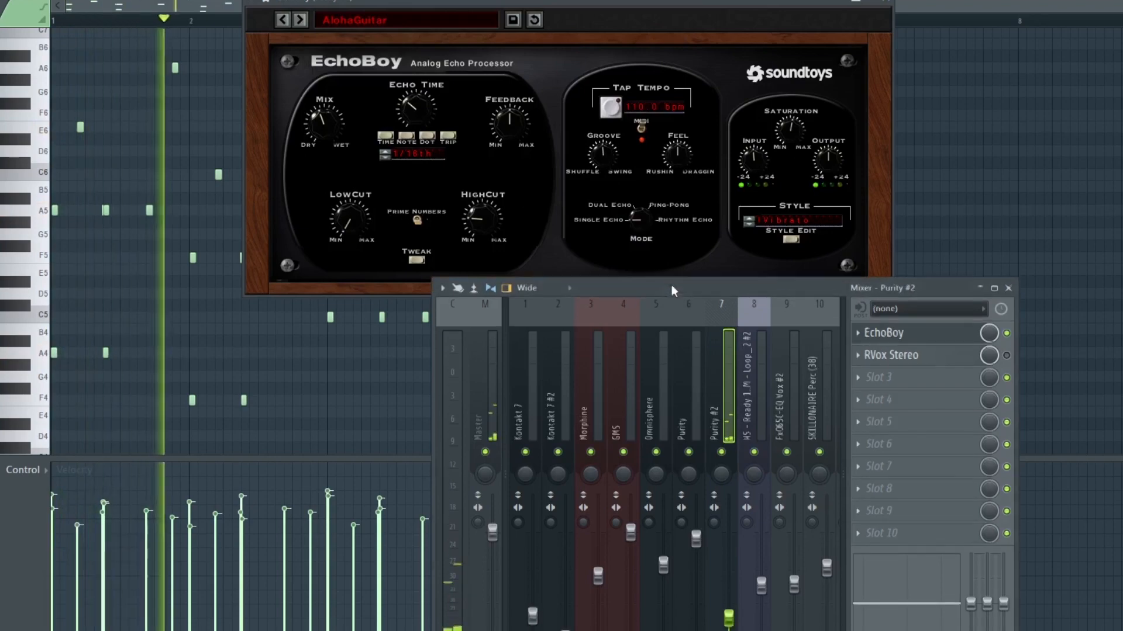
Open EchoBoy and RVox Stereo on the Purity #2 insert, check the RVox artist preset, and play the song
{"action": "left_click_drag", "start_coordinate": [672, 287], "coordinate": [666, 202]}
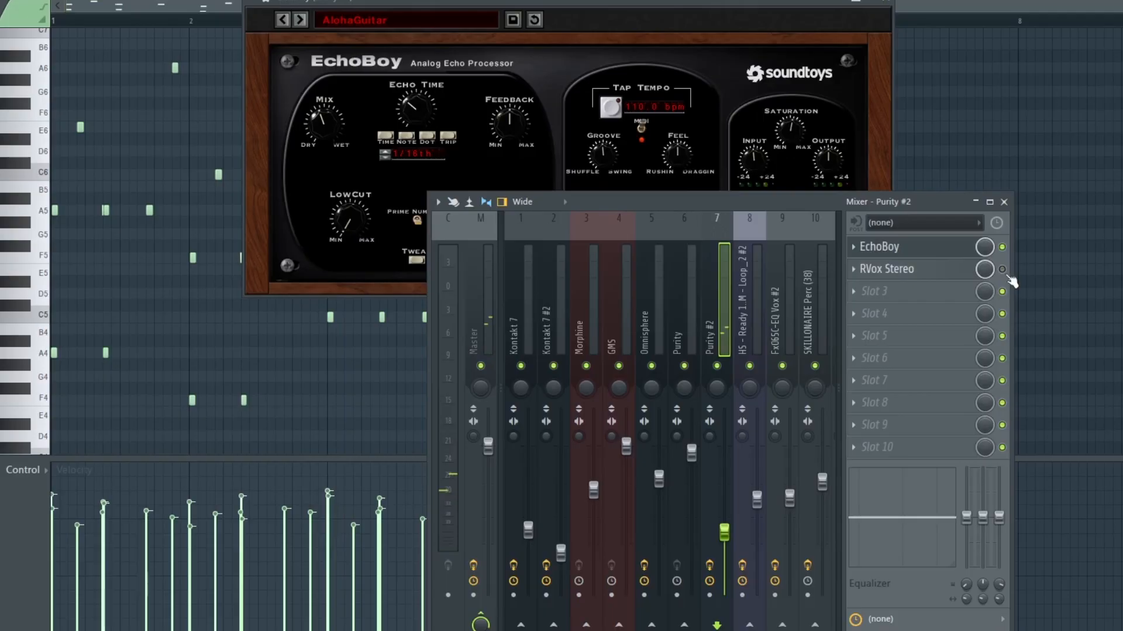
{"action": "left_click", "coordinate": [922, 279]}
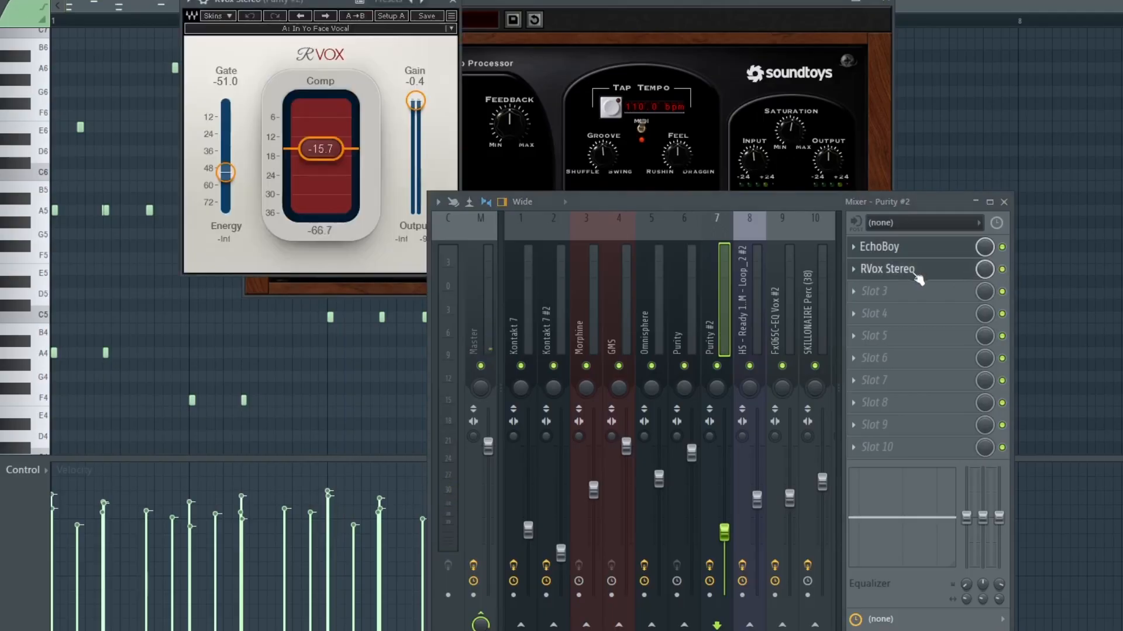
{"action": "left_click", "coordinate": [451, 30]}
{"action": "mouse_move", "coordinate": [494, 212]}
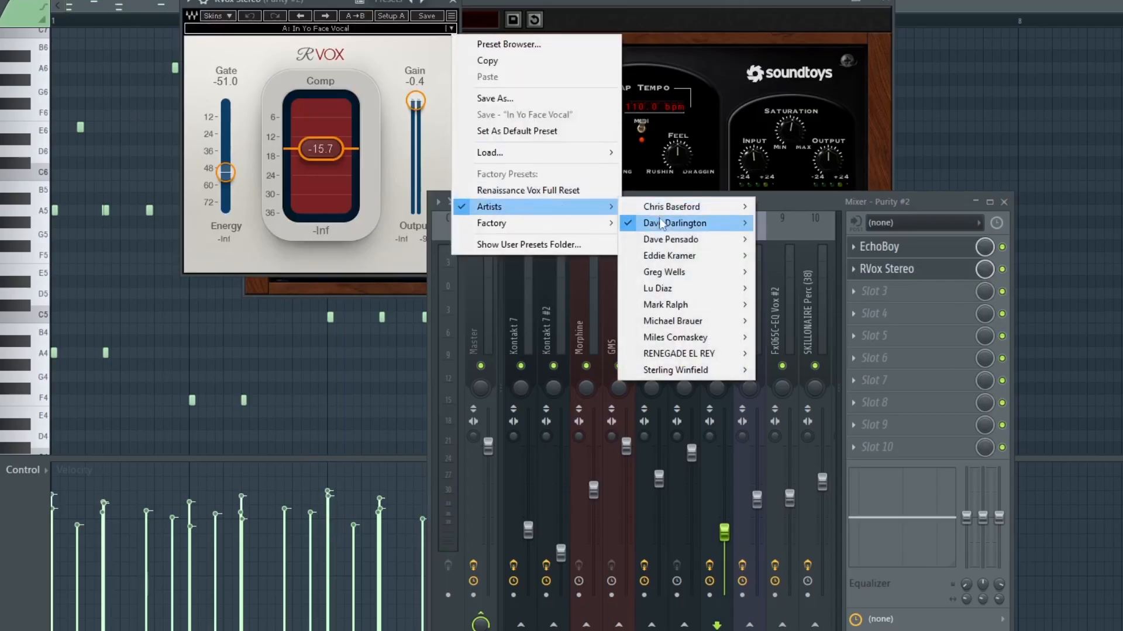
{"action": "mouse_move", "coordinate": [690, 228]}
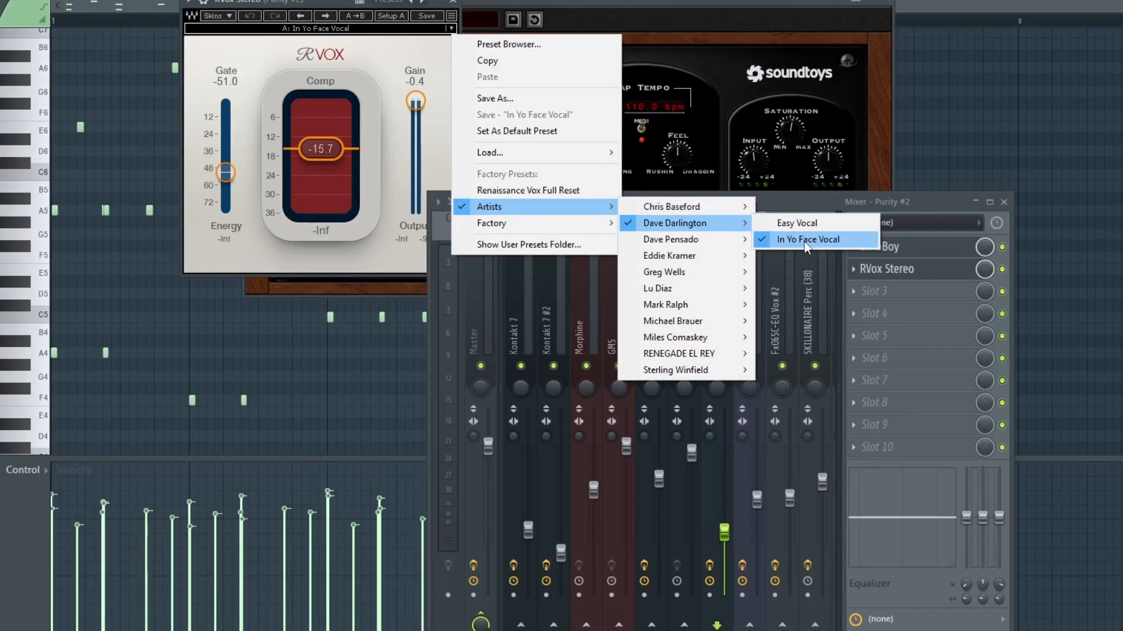
{"action": "left_click", "coordinate": [899, 200]}
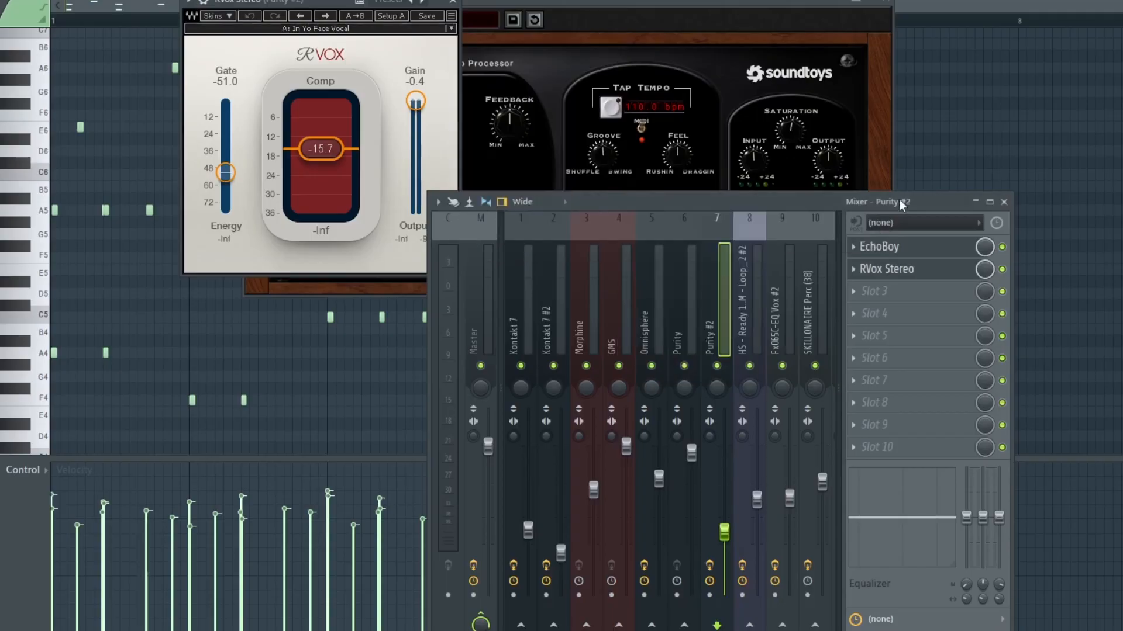
{"action": "key", "text": "space"}
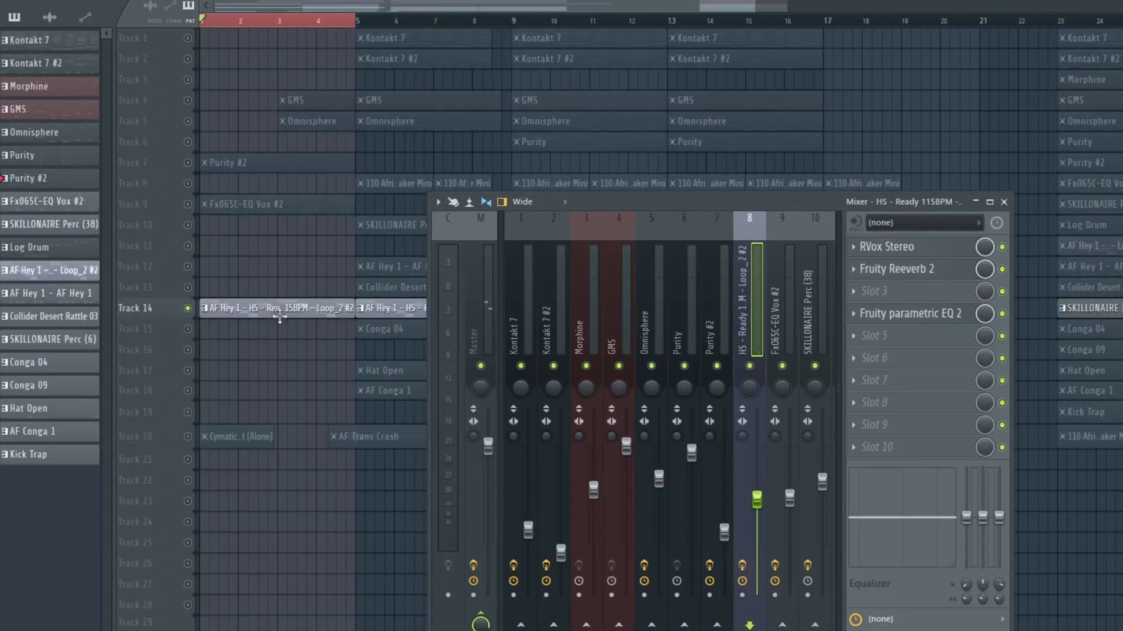
Open the HS - Ready 115BPM - Loop_2 #2 pattern in the piano roll and play it back
{"action": "double_click", "coordinate": [273, 310]}
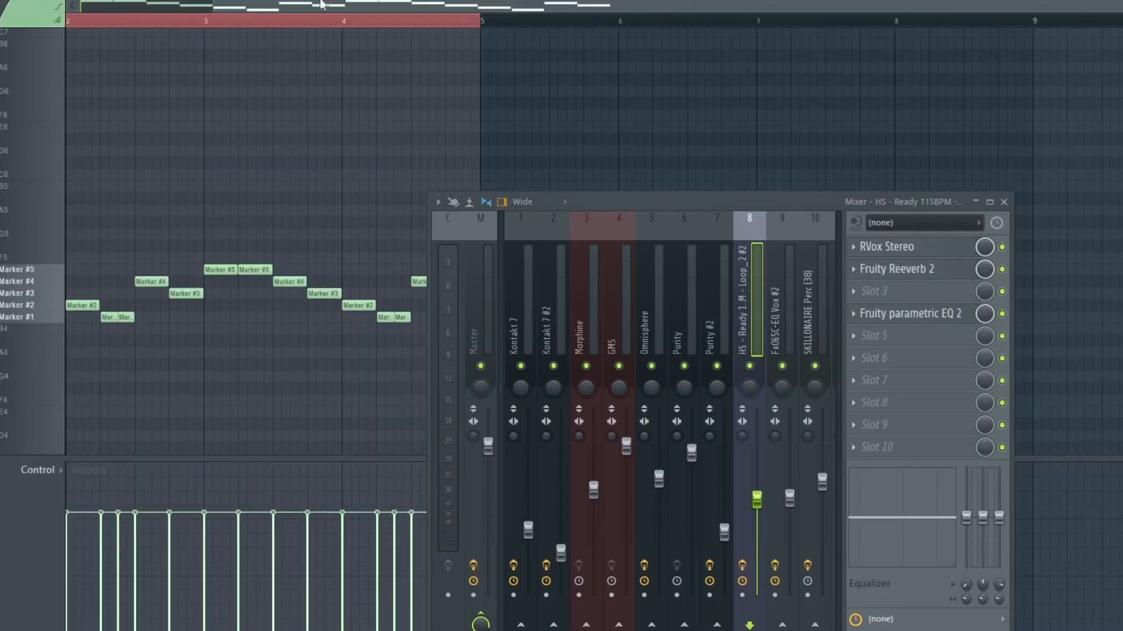
{"action": "left_click_drag", "start_coordinate": [318, 8], "coordinate": [185, 8]}
{"action": "scroll", "coordinate": [414, 25], "scroll_direction": "down", "scroll_amount": 1}
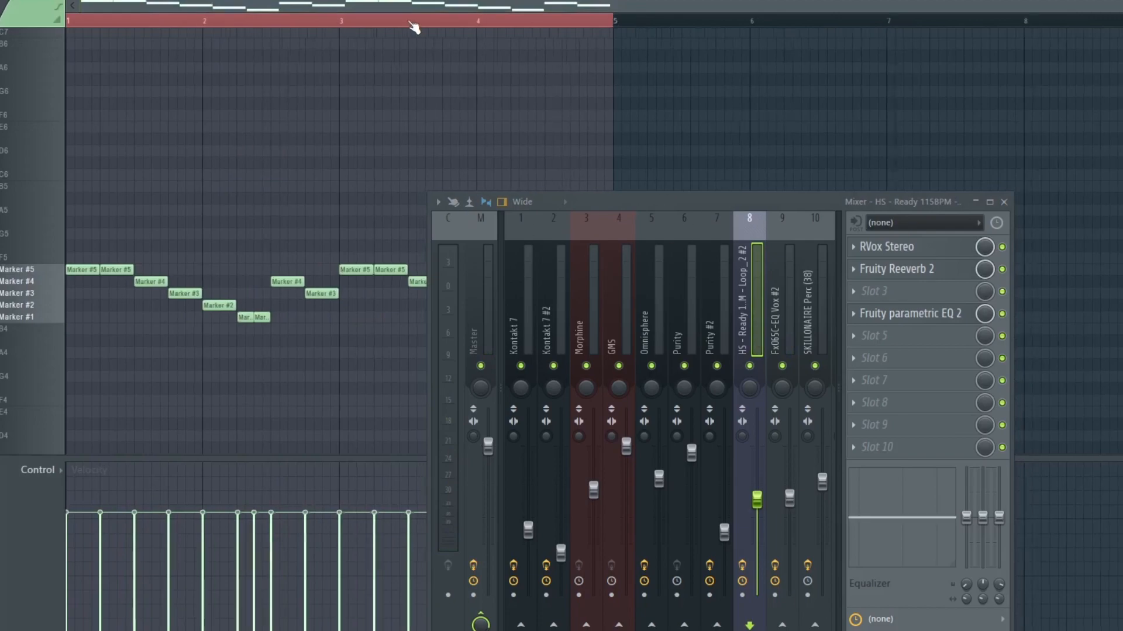
{"action": "left_click_drag", "start_coordinate": [746, 202], "coordinate": [782, 101]}
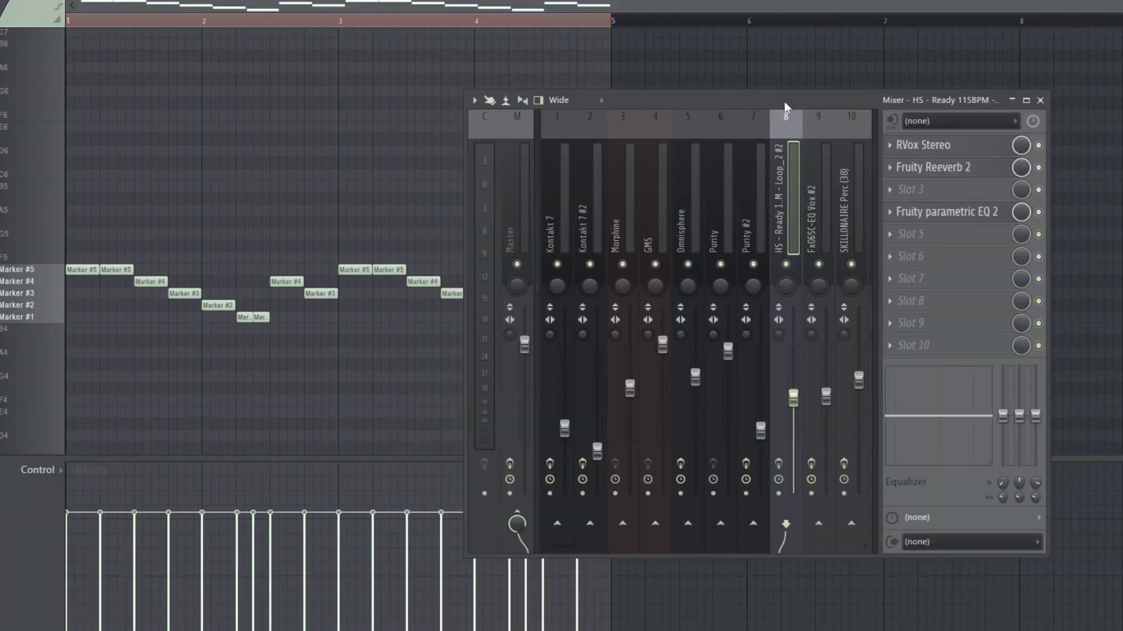
{"action": "key", "text": "space"}
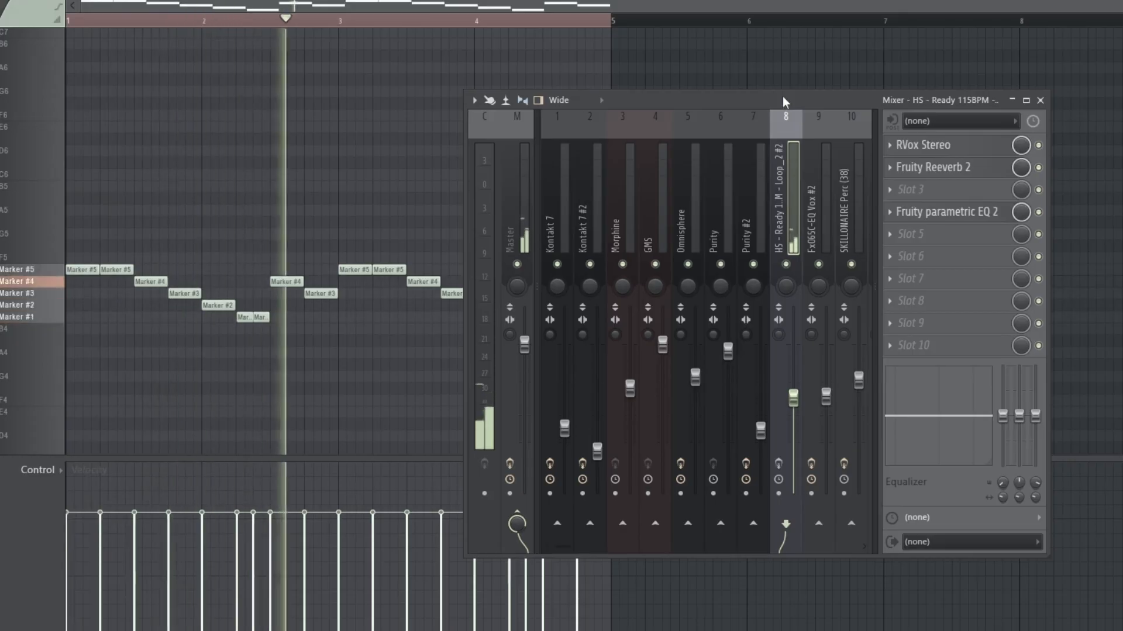
{"action": "key", "text": "space"}
Open RVox Stereo on the HS insert and check its Dave Darlington In Yo Face Vocal preset
{"action": "left_click", "coordinate": [781, 461]}
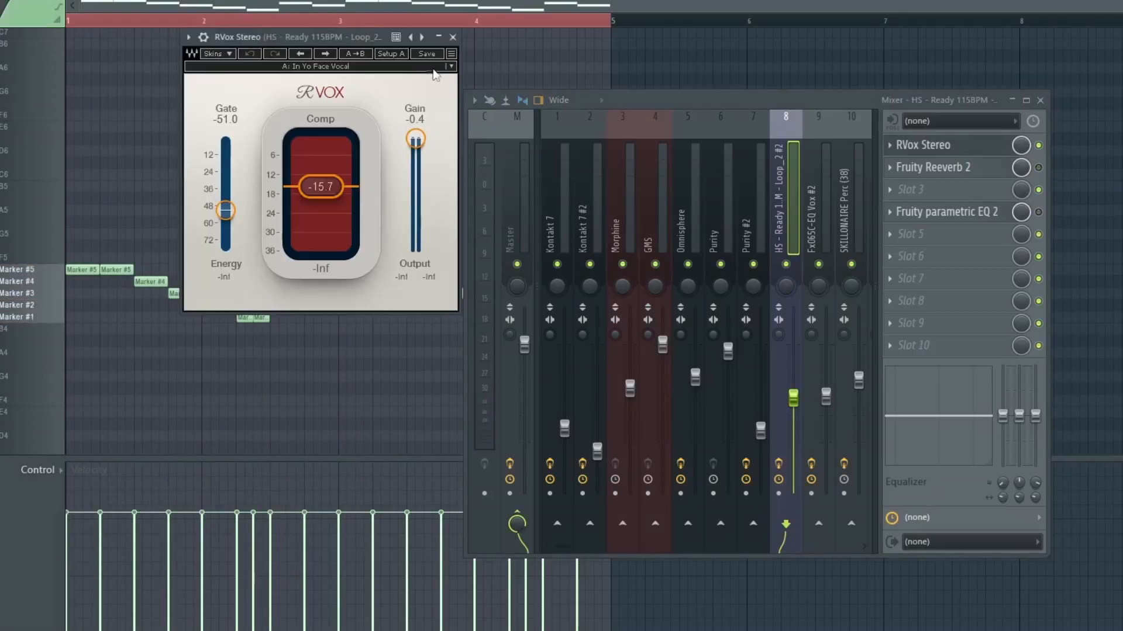
{"action": "left_click", "coordinate": [451, 66]}
{"action": "mouse_move", "coordinate": [585, 246]}
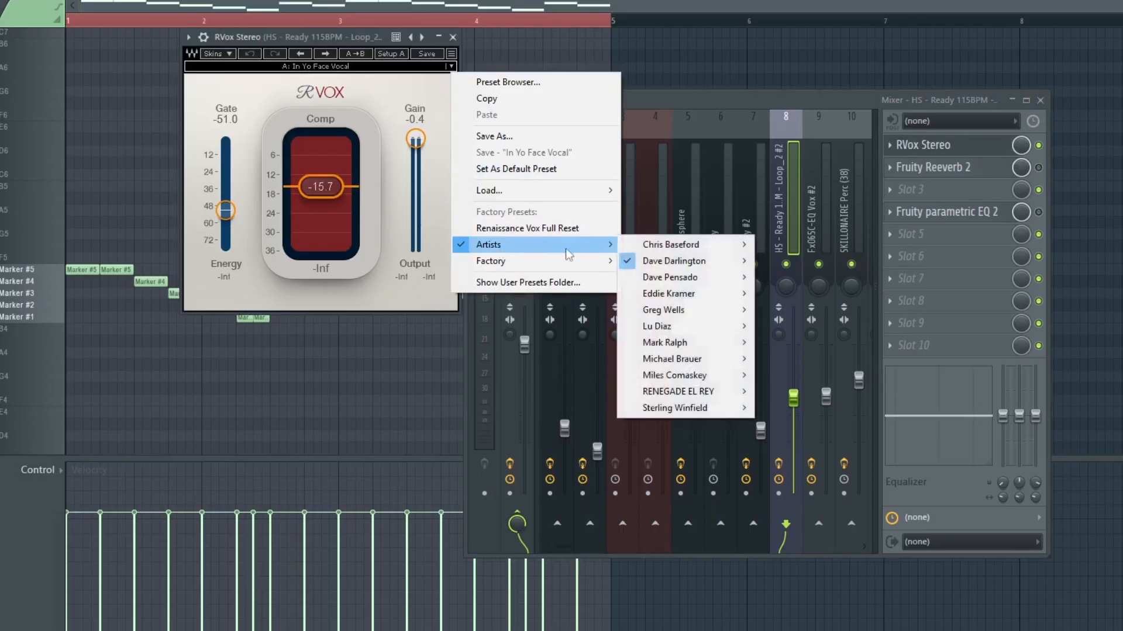
{"action": "mouse_move", "coordinate": [682, 269]}
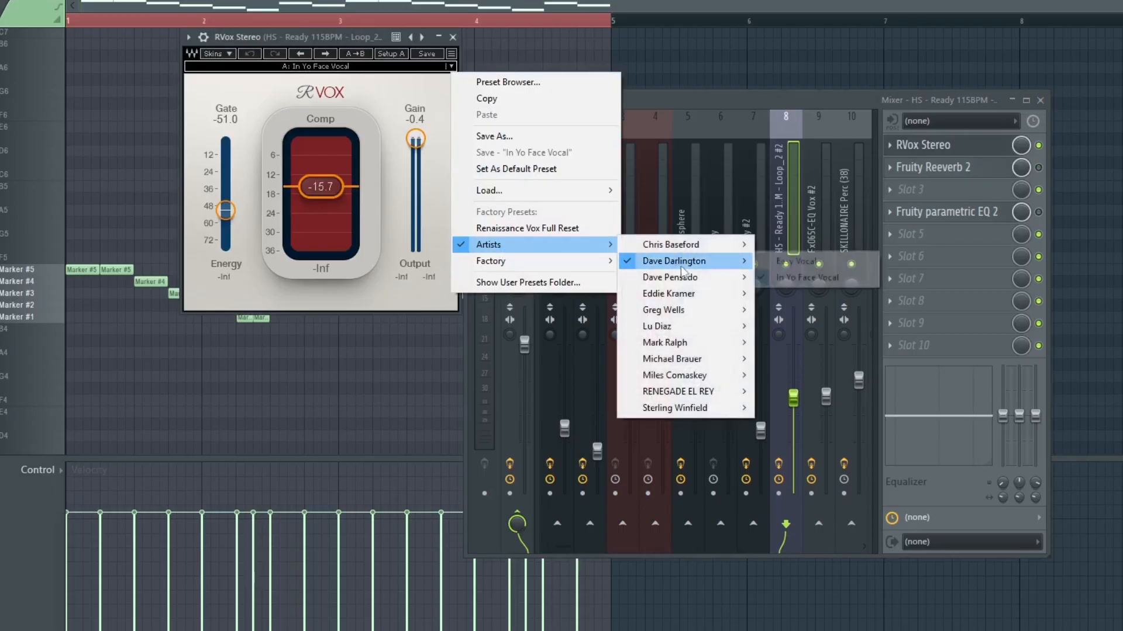
{"action": "left_click", "coordinate": [807, 279]}
Open Fruity Reeverb 2 on the HS insert and play the song
{"action": "left_click", "coordinate": [990, 169]}
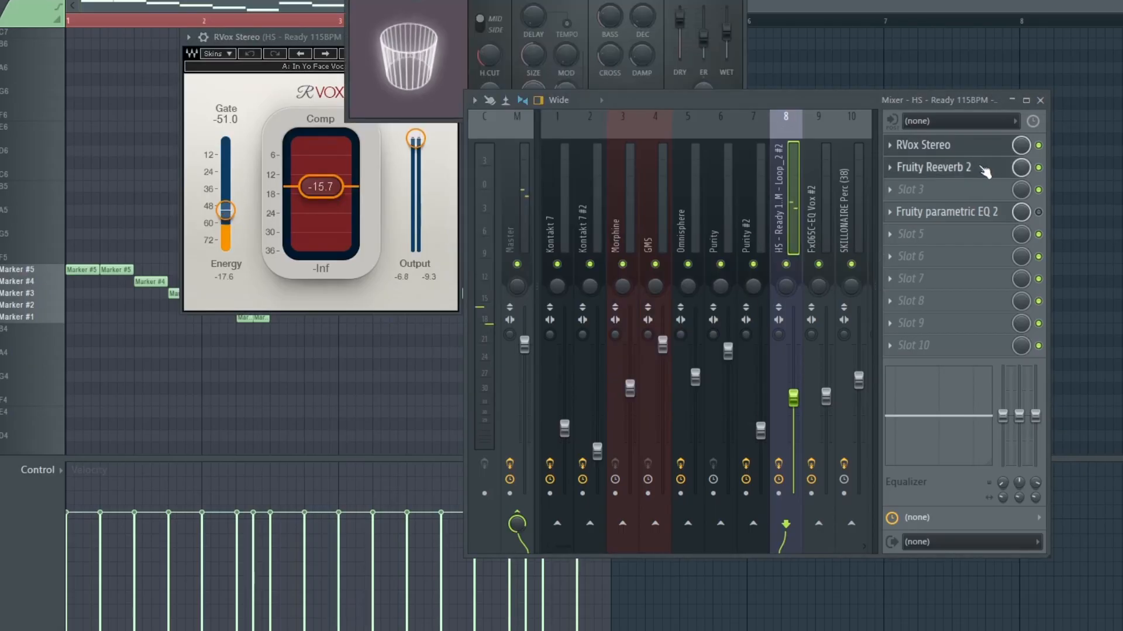
{"action": "left_click", "coordinate": [600, 101]}
{"action": "left_click", "coordinate": [620, 120]}
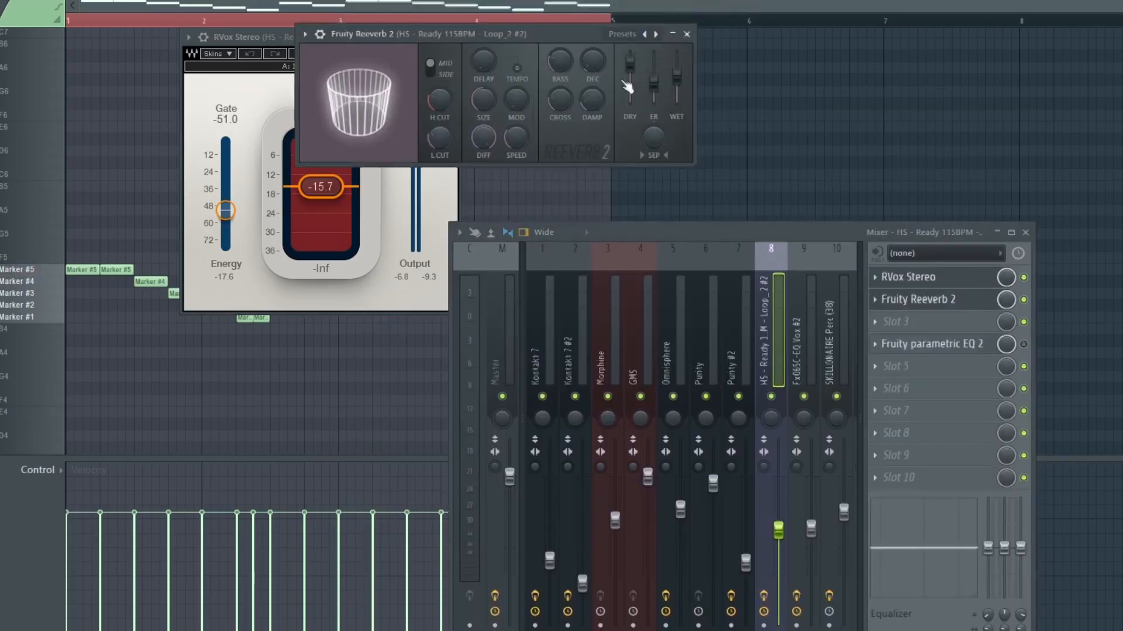
{"action": "key", "text": "space"}
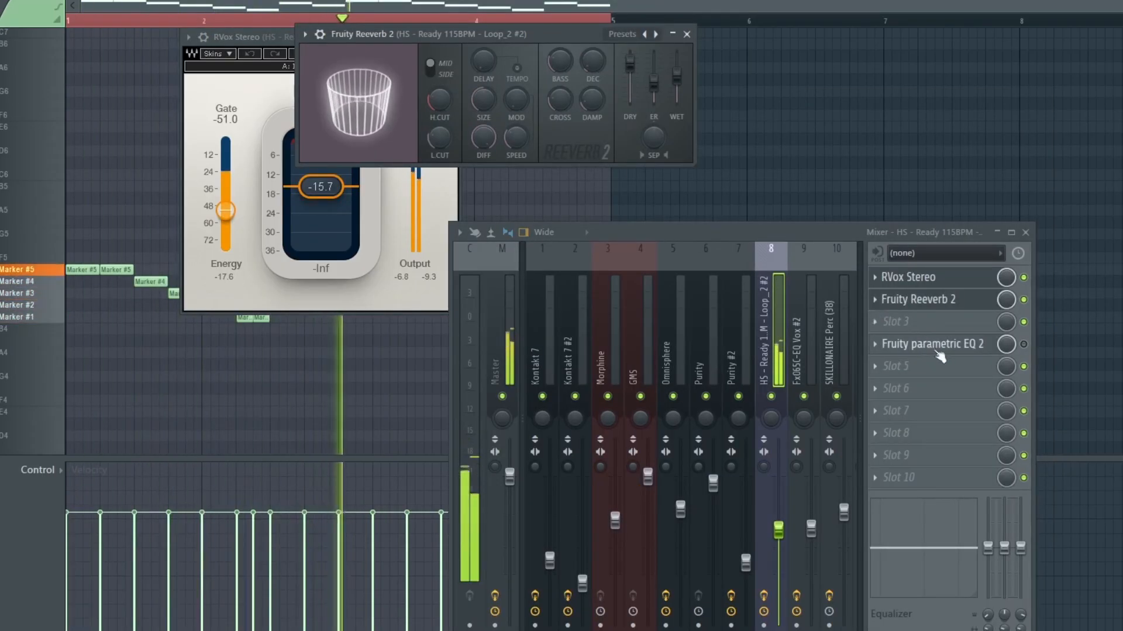
{"action": "key", "text": "space"}
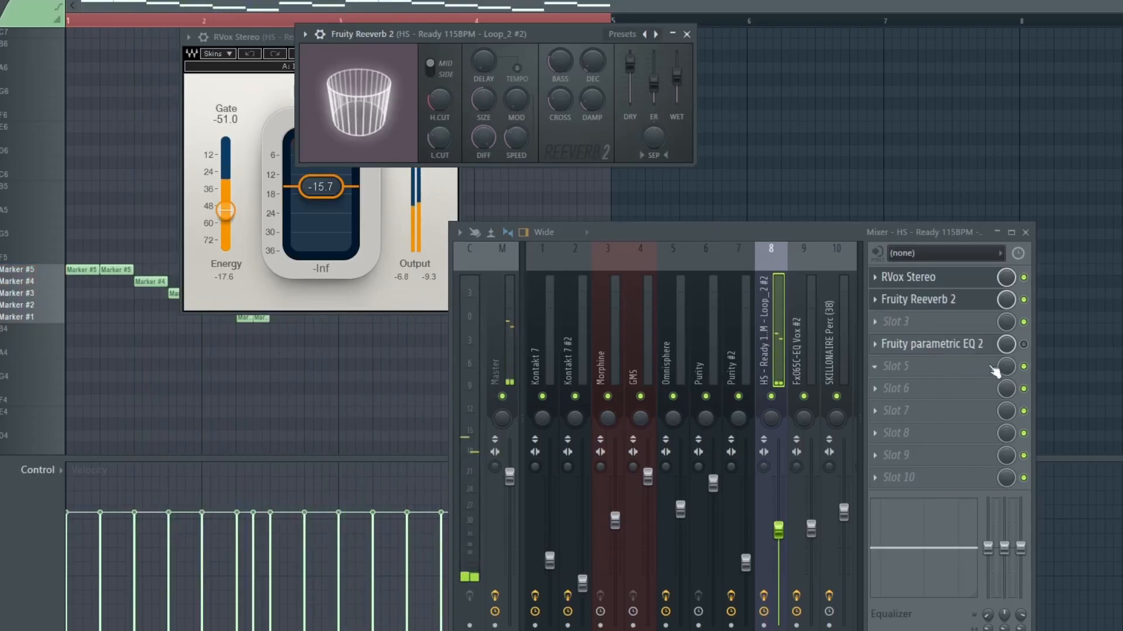
Open Fruity parametric EQ 2 on the HS insert and play the song
{"action": "left_click", "coordinate": [972, 350]}
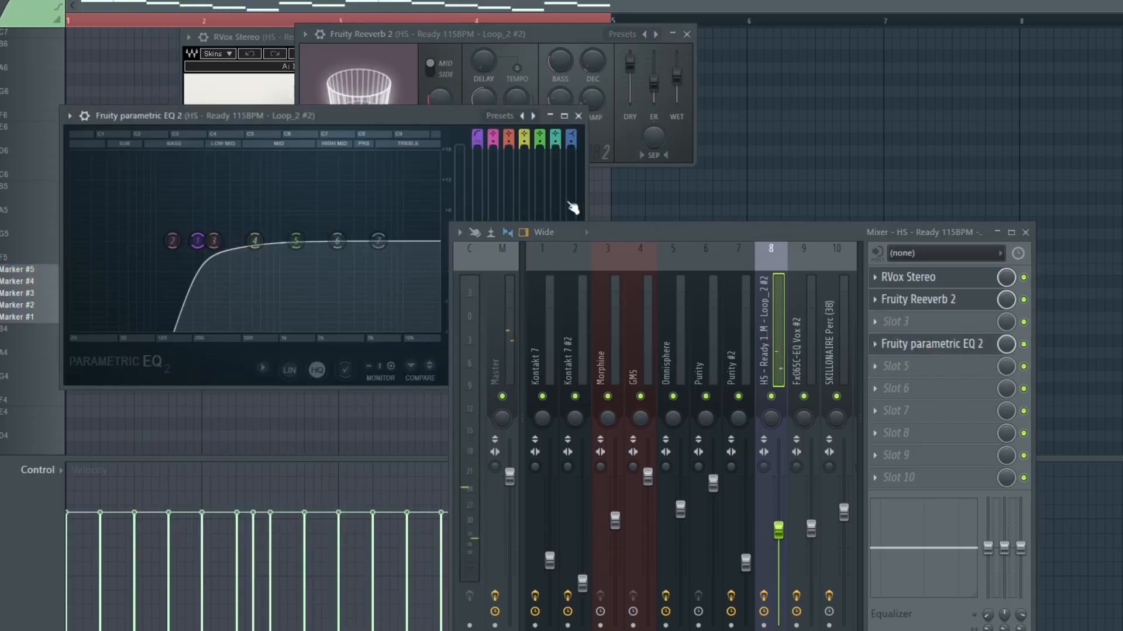
{"action": "left_click_drag", "start_coordinate": [443, 121], "coordinate": [616, 44]}
{"action": "key", "text": "space"}
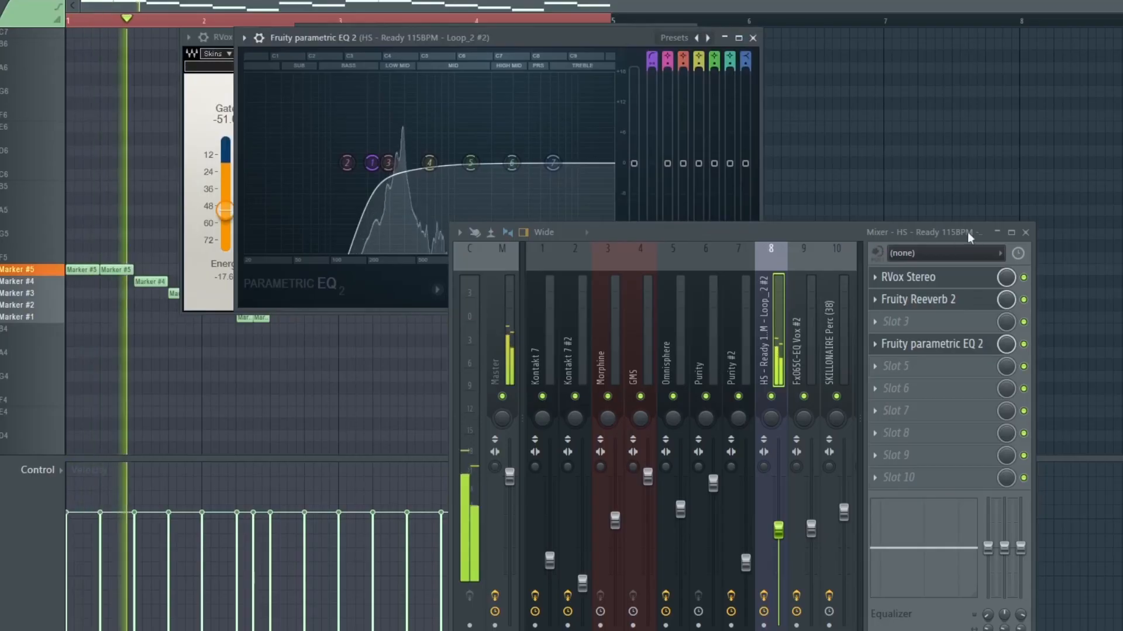
Close the mixer, solo the Fx065C-EQ Vox #2 playlist track and play it back
{"action": "left_click", "coordinate": [1026, 232]}
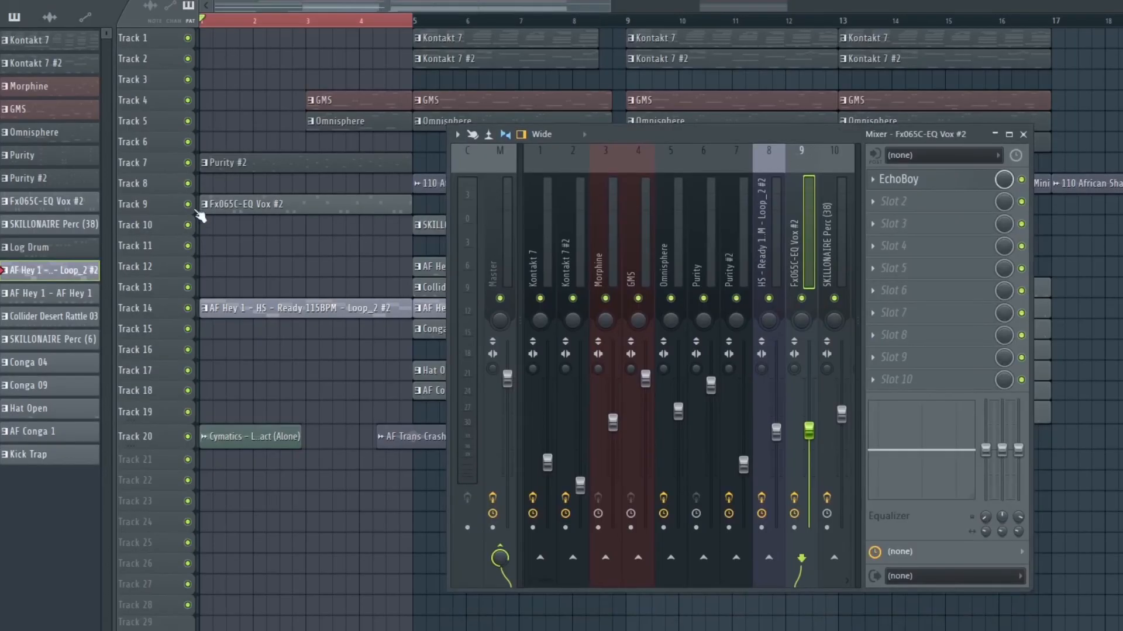
{"action": "right_click", "coordinate": [188, 204]}
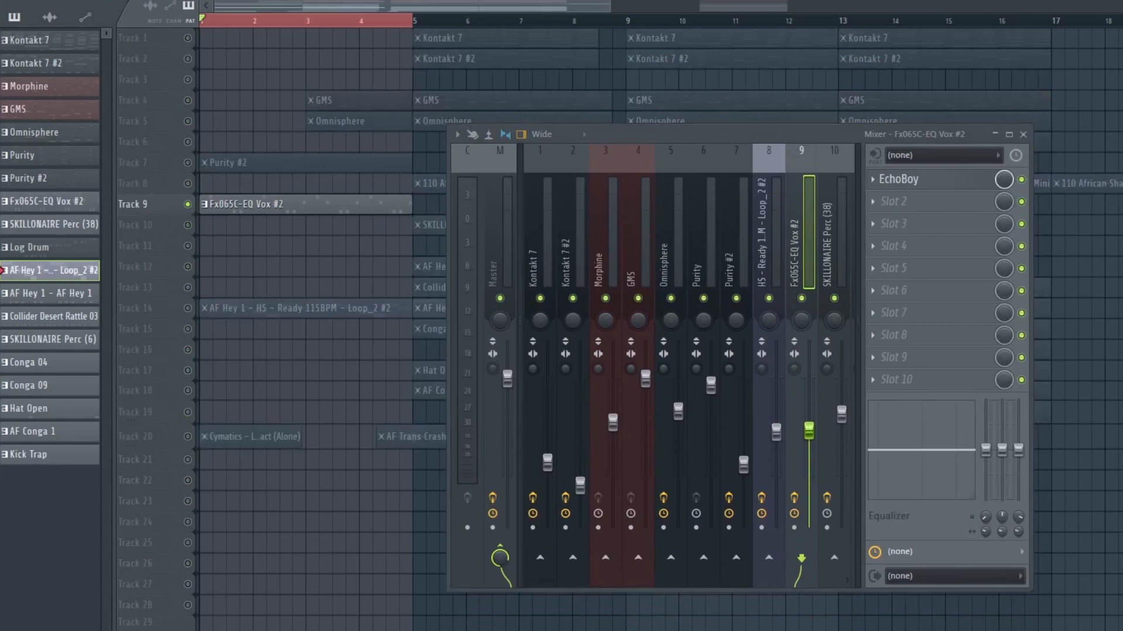
{"action": "key", "text": "space"}
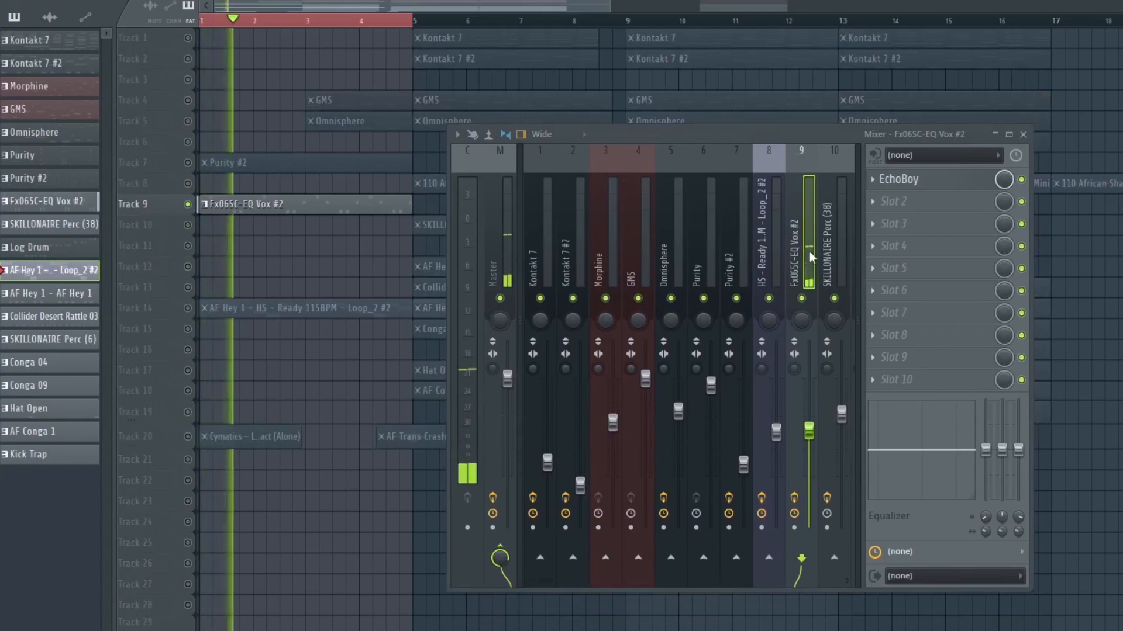
Open the EchoBoy plugin on the Fx065C-EQ Vox #2 insert and move its window aside
{"action": "left_click", "coordinate": [898, 179]}
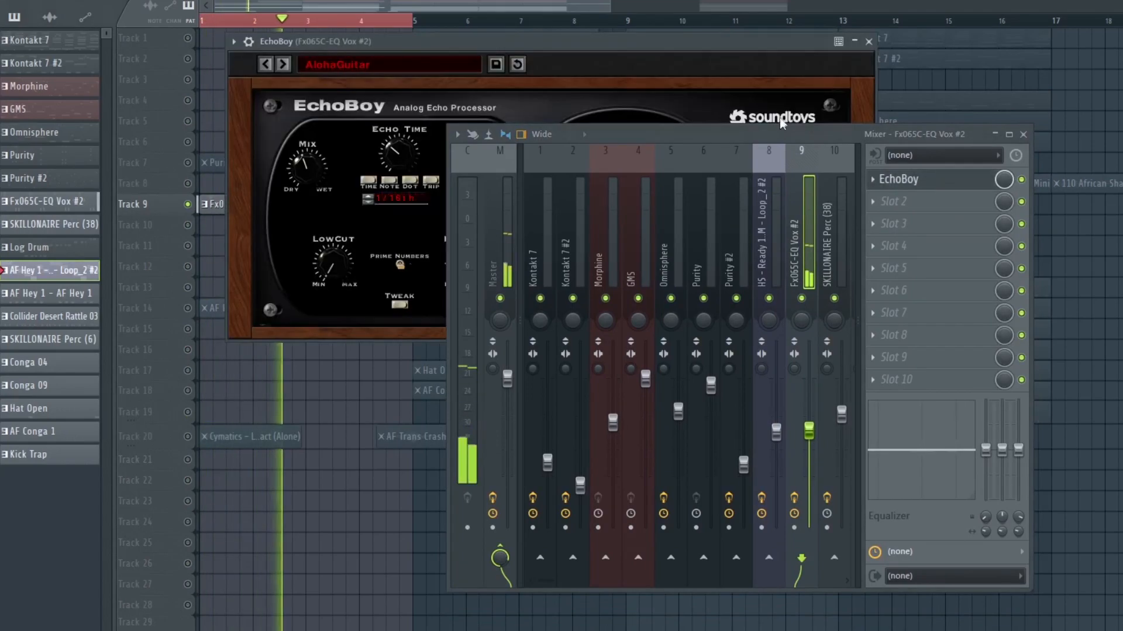
{"action": "left_click_drag", "start_coordinate": [774, 143], "coordinate": [680, 349]}
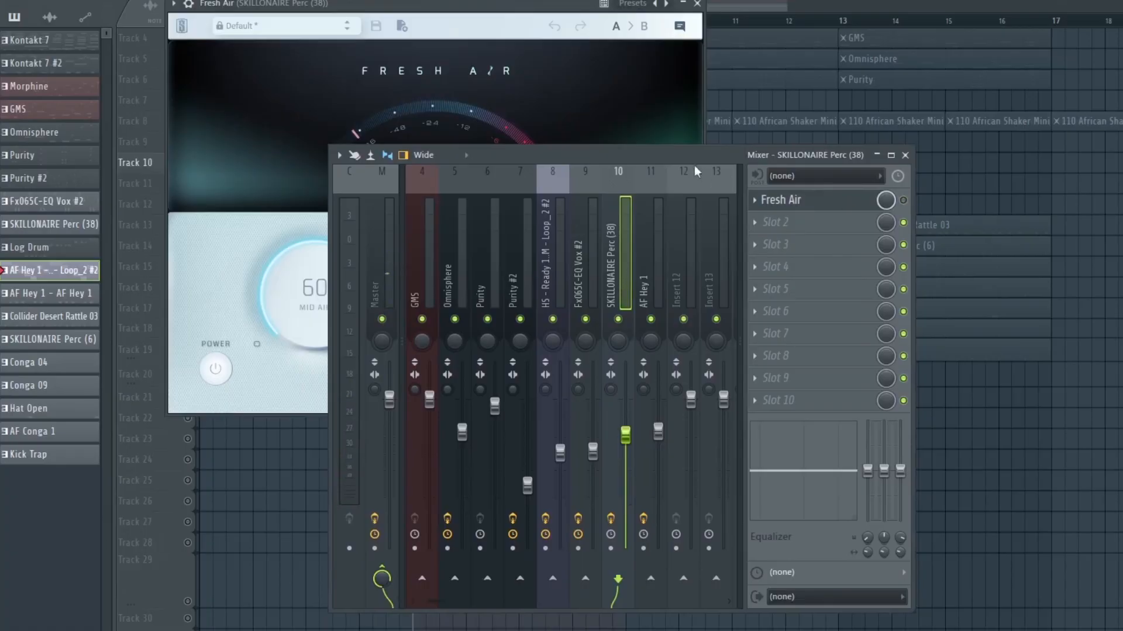
Examine the Fresh Air plugin on the SKILLONAIRE Perc (38) insert, then close the mixer and the plugin window
{"action": "left_click_drag", "start_coordinate": [694, 165], "coordinate": [1026, 89]}
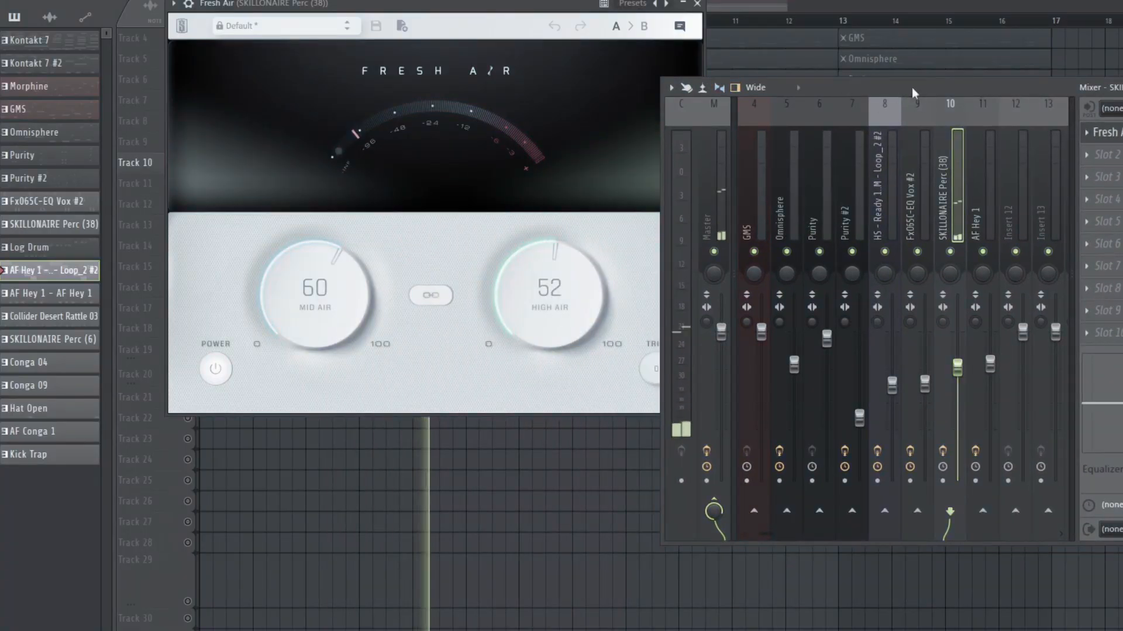
{"action": "left_click_drag", "start_coordinate": [911, 87], "coordinate": [975, 145]}
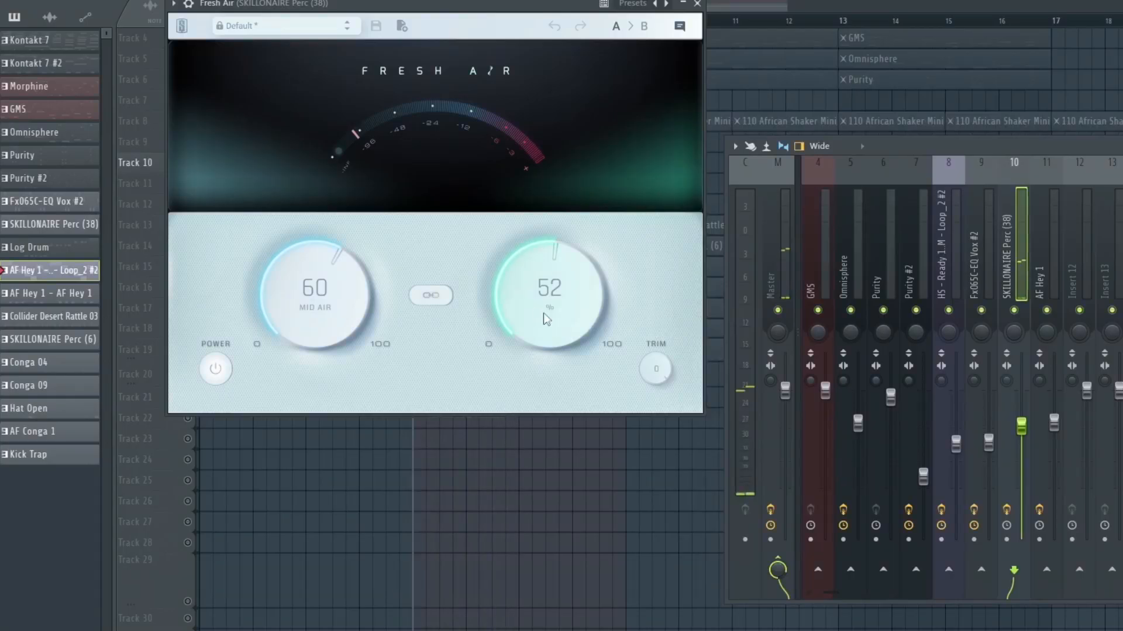
{"action": "left_click_drag", "start_coordinate": [971, 145], "coordinate": [659, 205]}
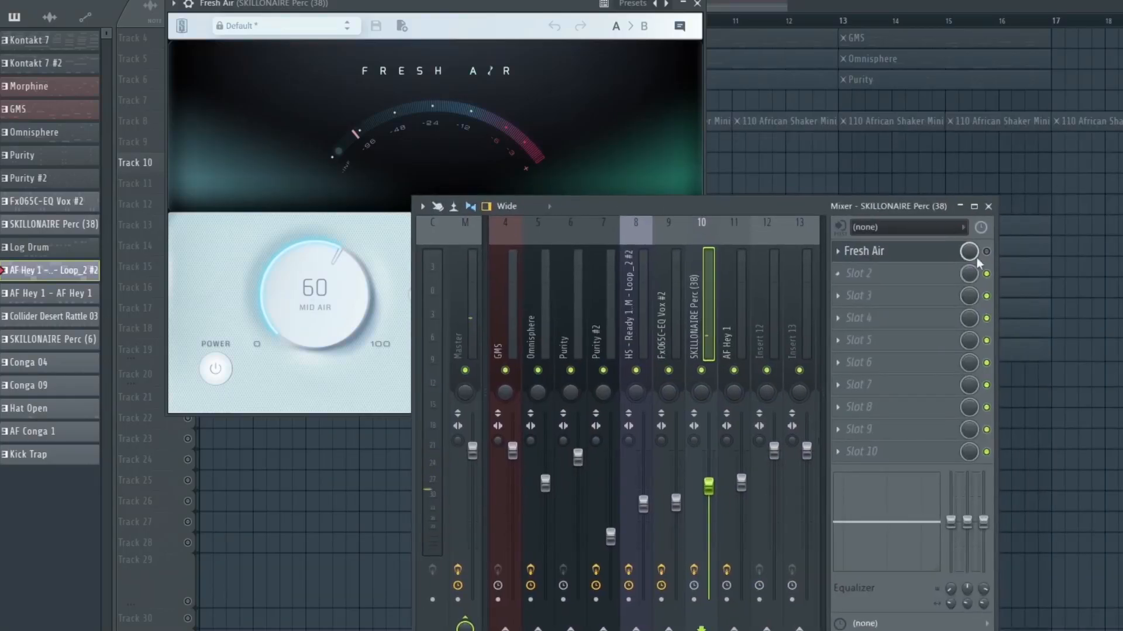
{"action": "left_click", "coordinate": [988, 206]}
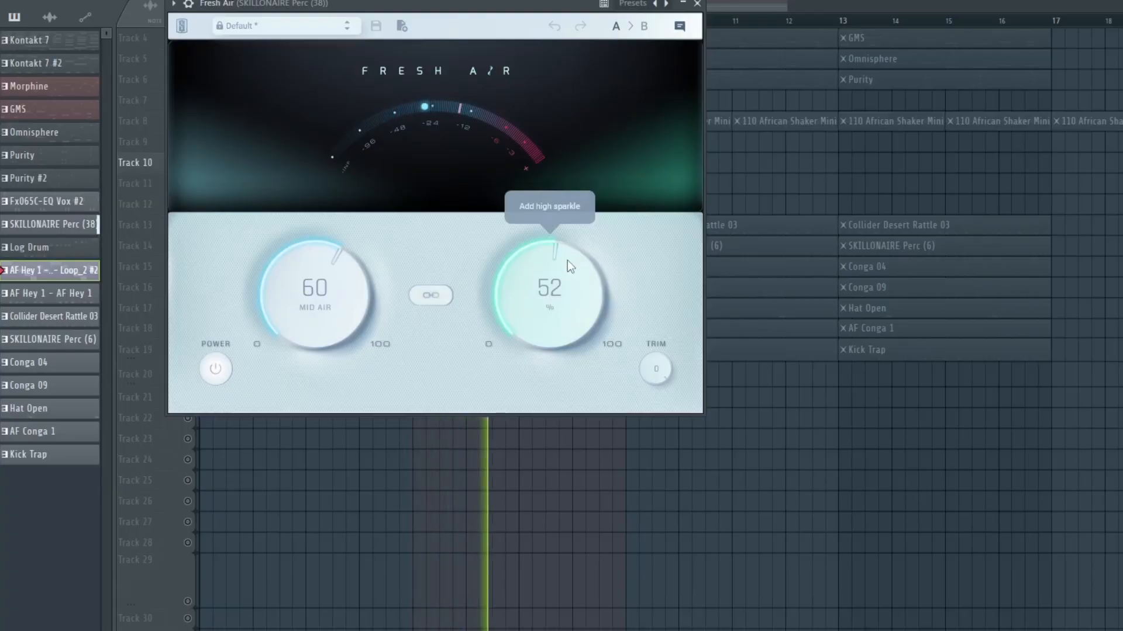
{"action": "left_click", "coordinate": [698, 5]}
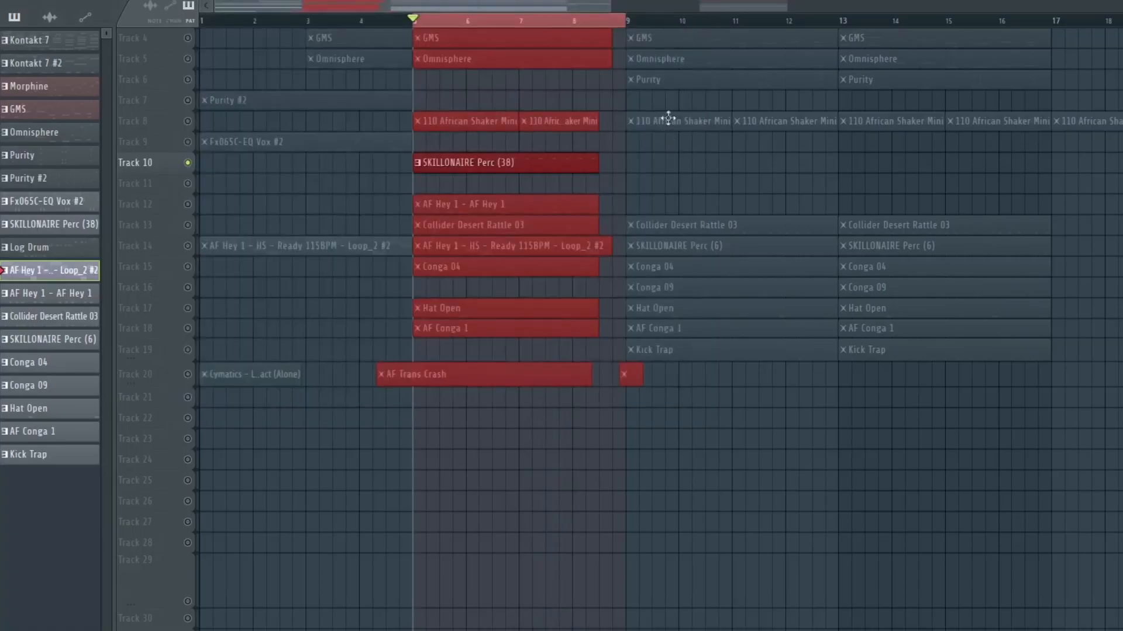
Unsolo the playlist tracks and play the song with the AF Hey 1 insert selected in the mixer
{"action": "right_click", "coordinate": [188, 101]}
{"action": "right_click", "coordinate": [188, 101]}
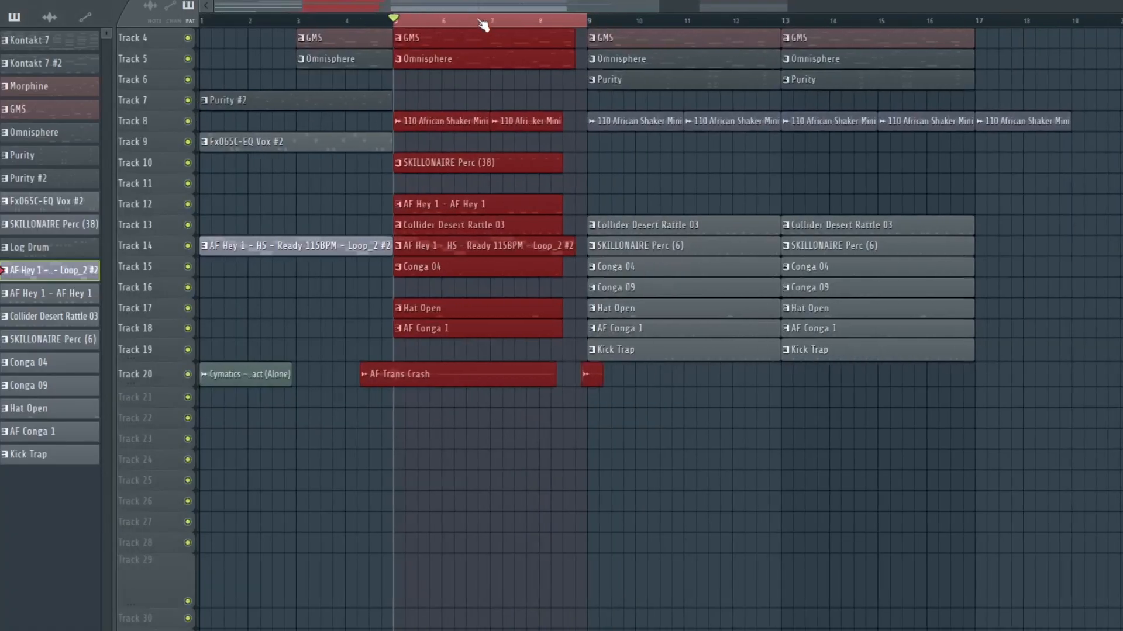
{"action": "scroll", "coordinate": [480, 27], "scroll_direction": "down", "scroll_amount": 3}
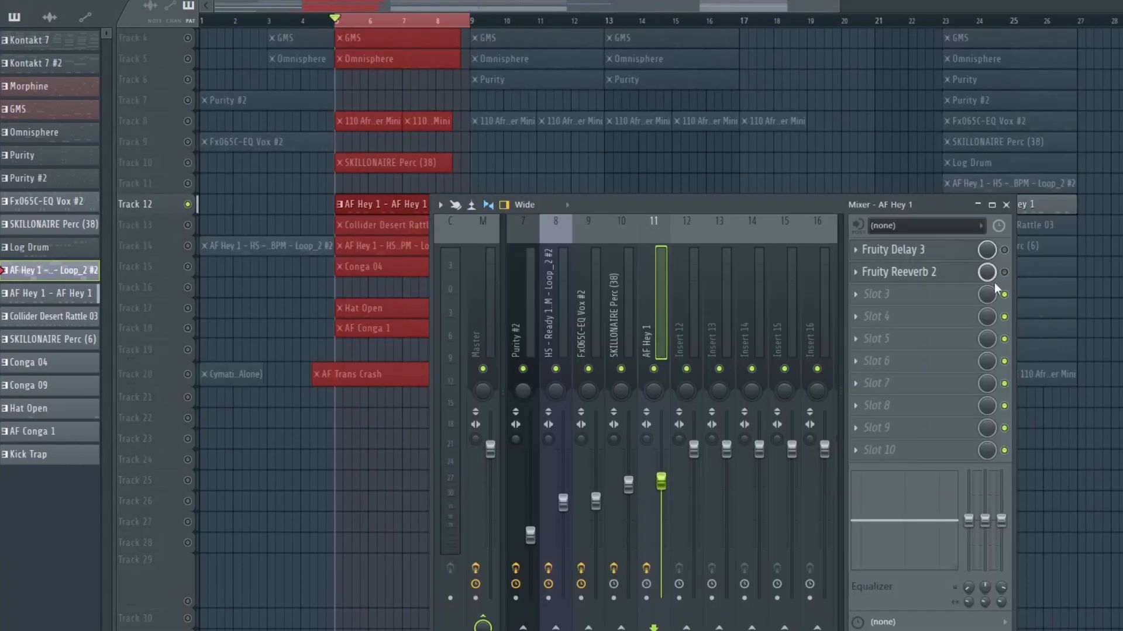
{"action": "key", "text": "space"}
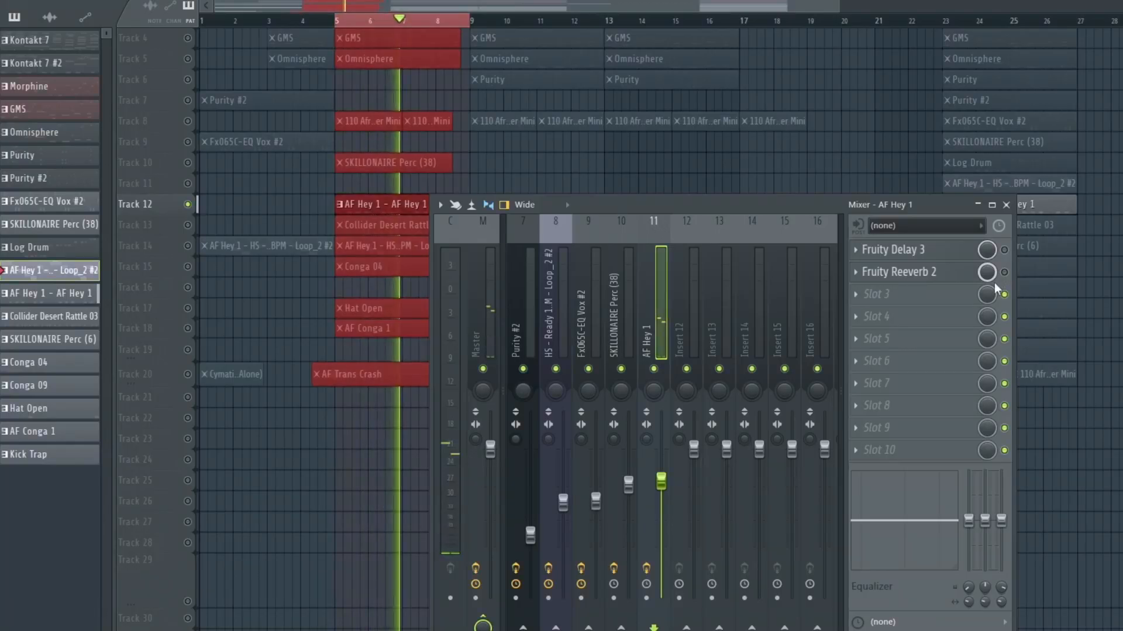
{"action": "key", "text": "space"}
Open Fruity Delay 3 on the AF Hey 1 insert, move its window aside and play the song
{"action": "left_click", "coordinate": [935, 251]}
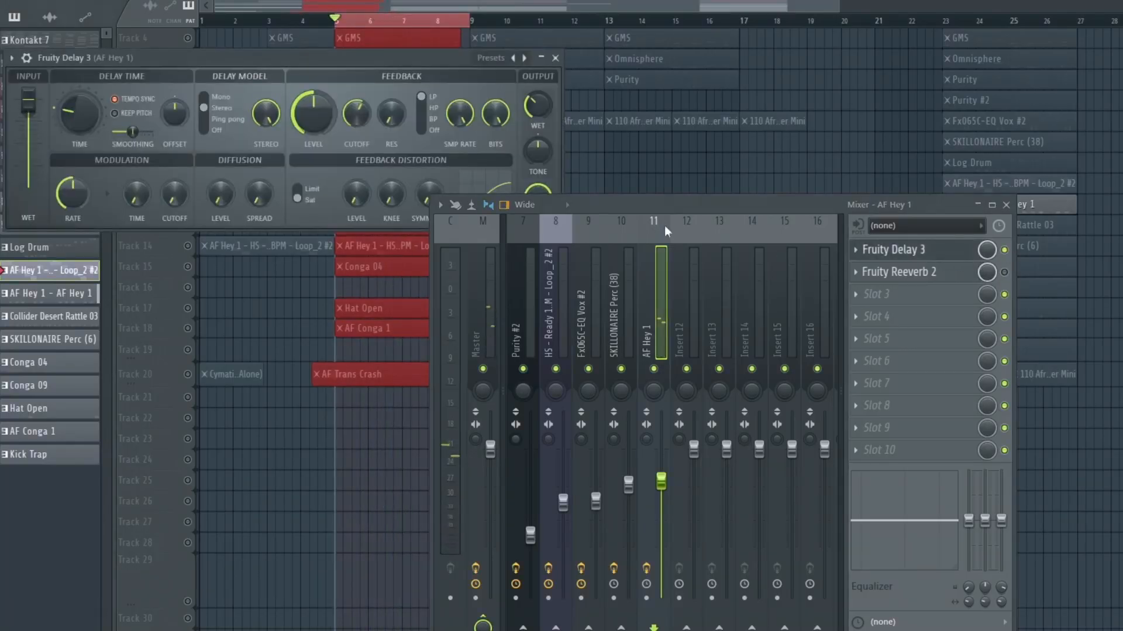
{"action": "left_click_drag", "start_coordinate": [353, 65], "coordinate": [681, 4]}
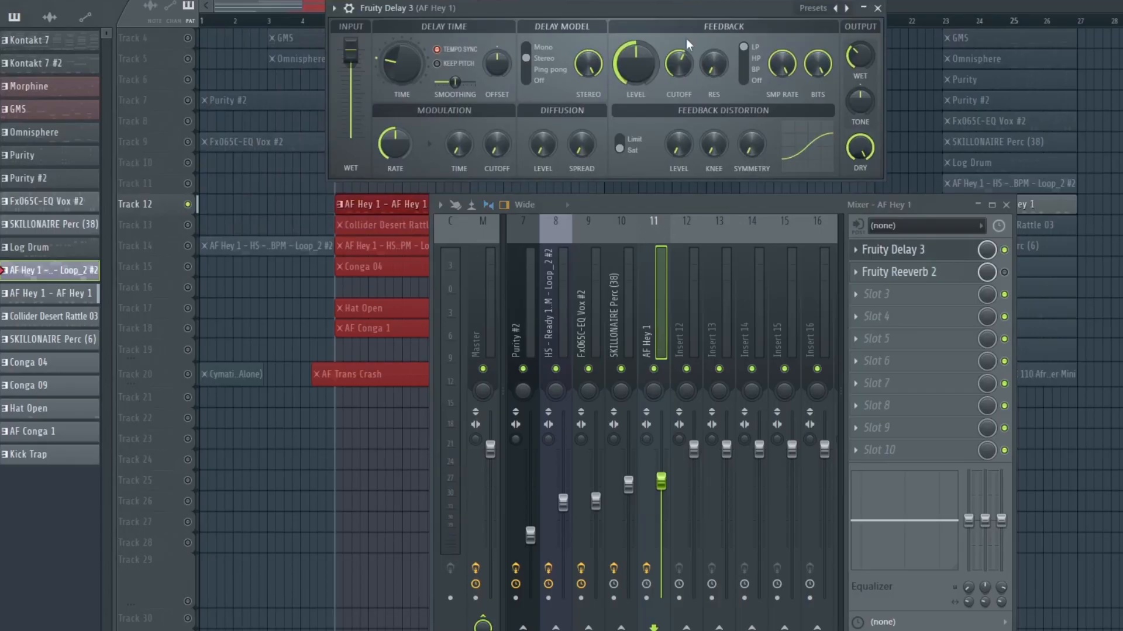
{"action": "key", "text": "space"}
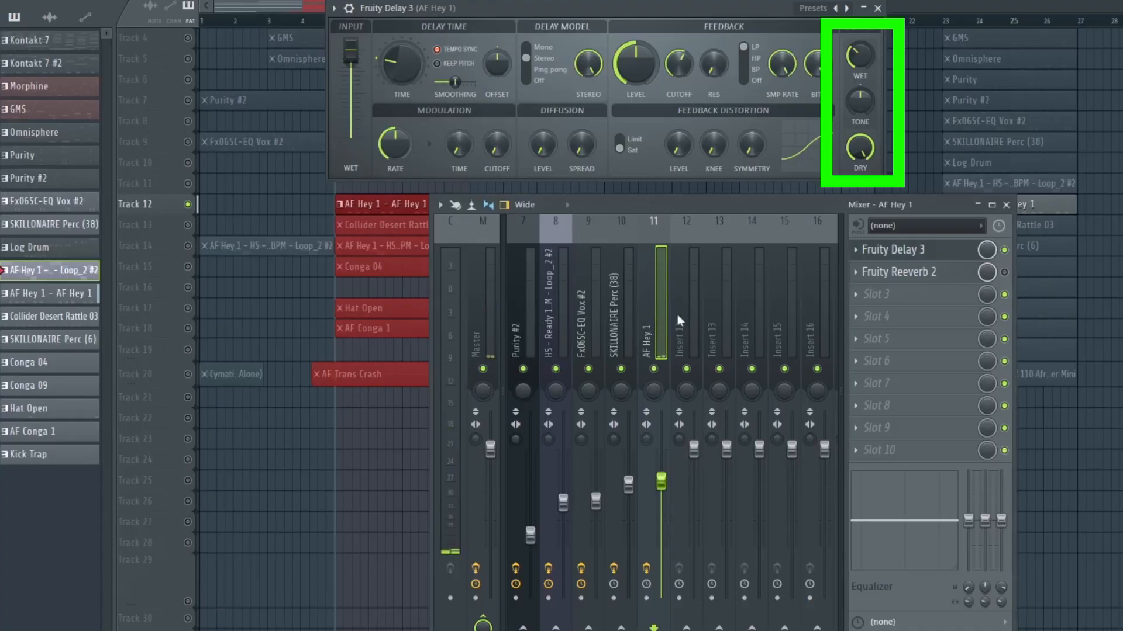
Adjust the Fruity Delay 3 Wet knob, then paste the value 36% into it
{"action": "left_click_drag", "start_coordinate": [853, 66], "coordinate": [853, 48]}
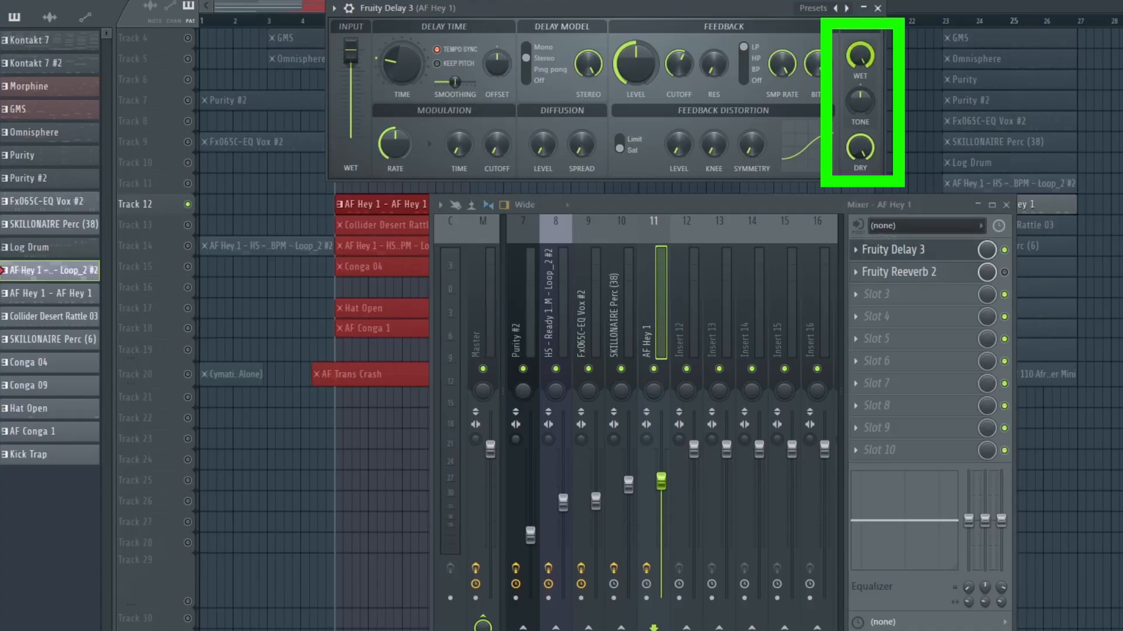
{"action": "right_click", "coordinate": [861, 60]}
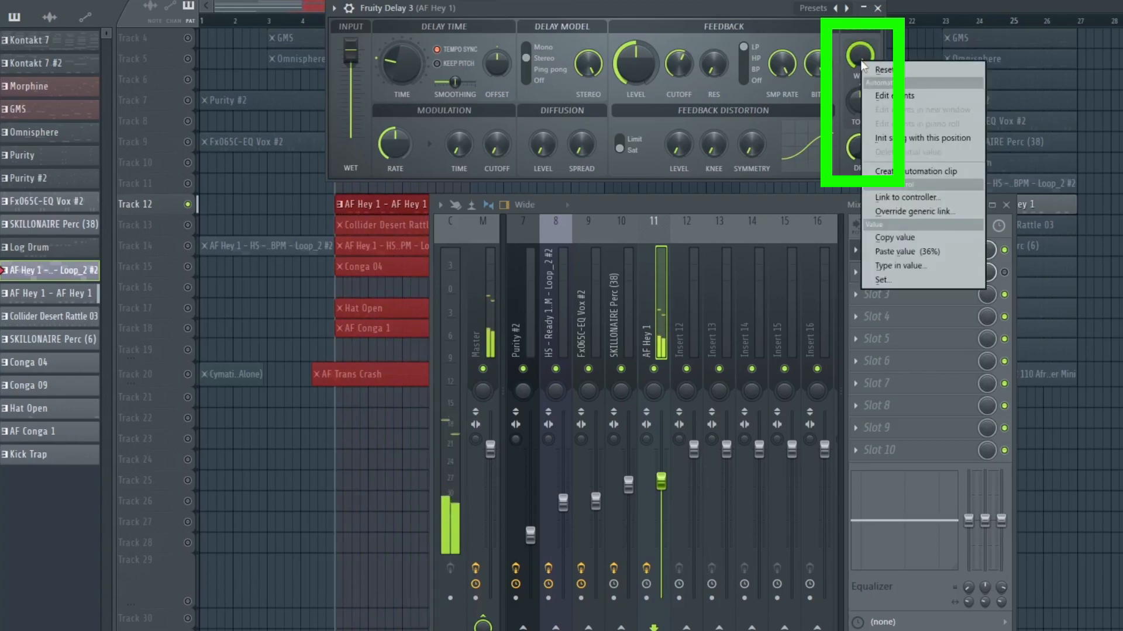
{"action": "left_click", "coordinate": [911, 251]}
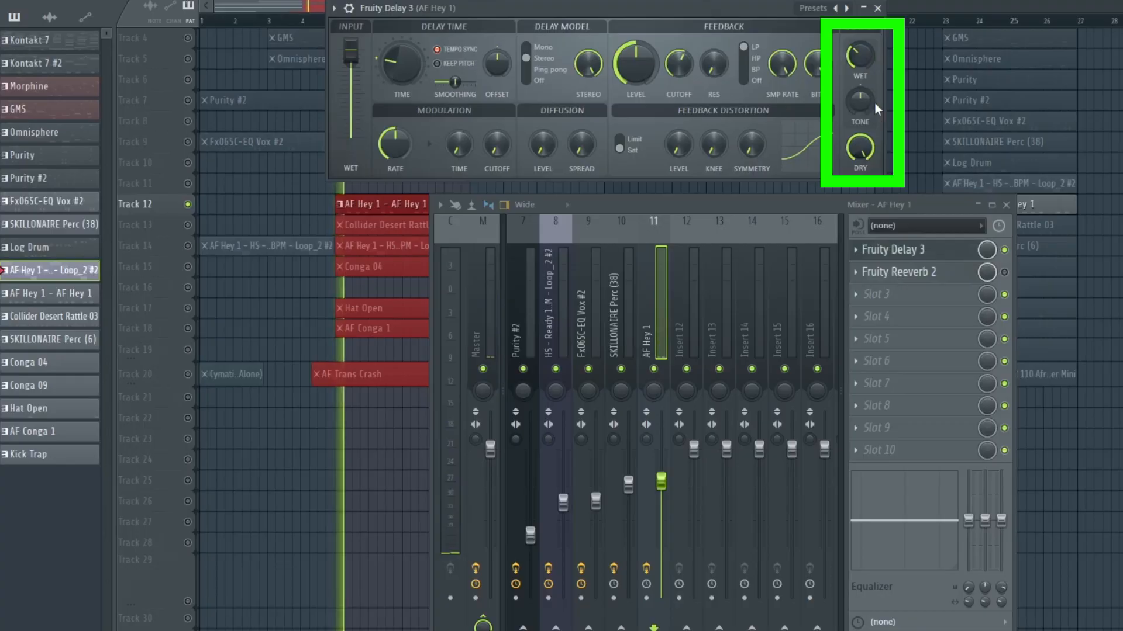
Enable Fruity Reeverb 2 on the AF Hey 1 insert, open it, then close the reverb and delay windows
{"action": "left_click", "coordinate": [1003, 272]}
{"action": "left_click", "coordinate": [912, 272]}
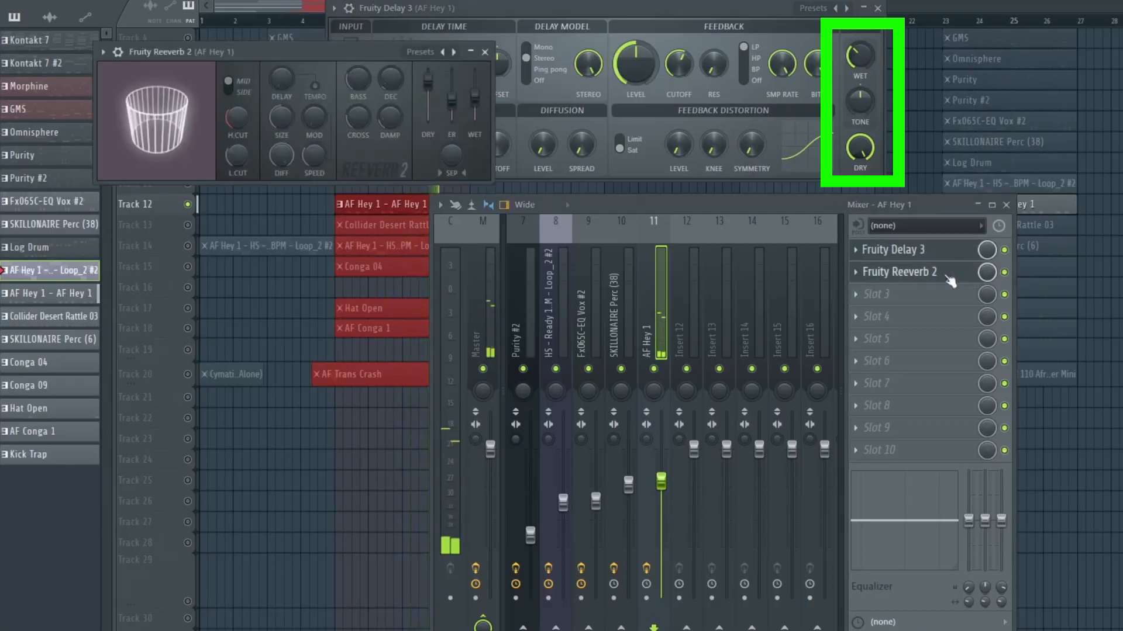
{"action": "left_click_drag", "start_coordinate": [324, 52], "coordinate": [448, 39]}
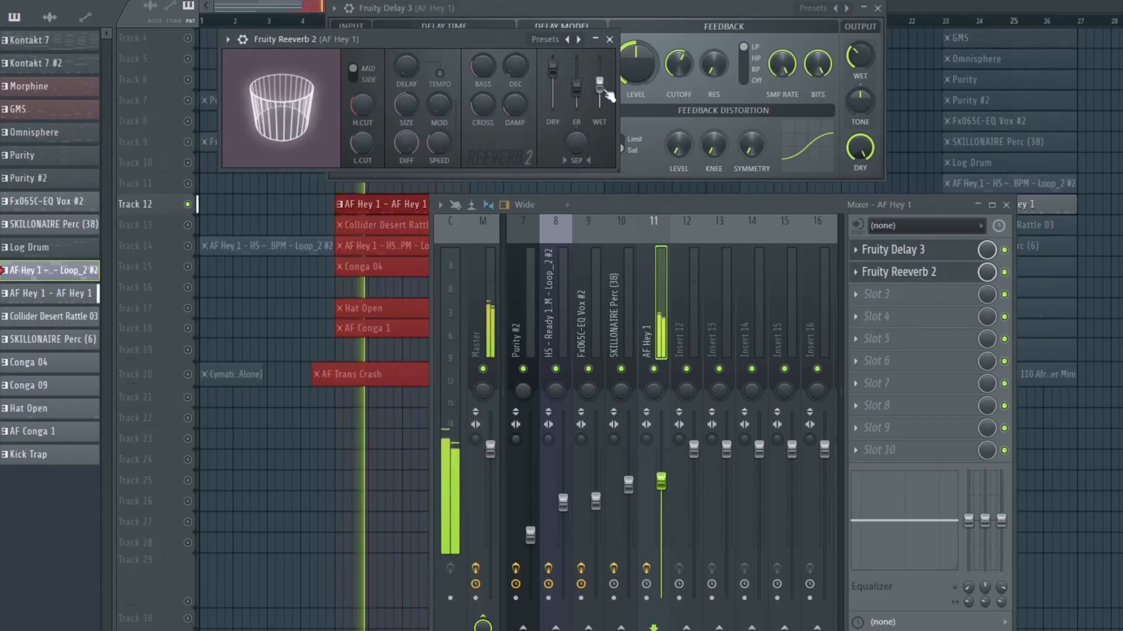
{"action": "left_click", "coordinate": [609, 39]}
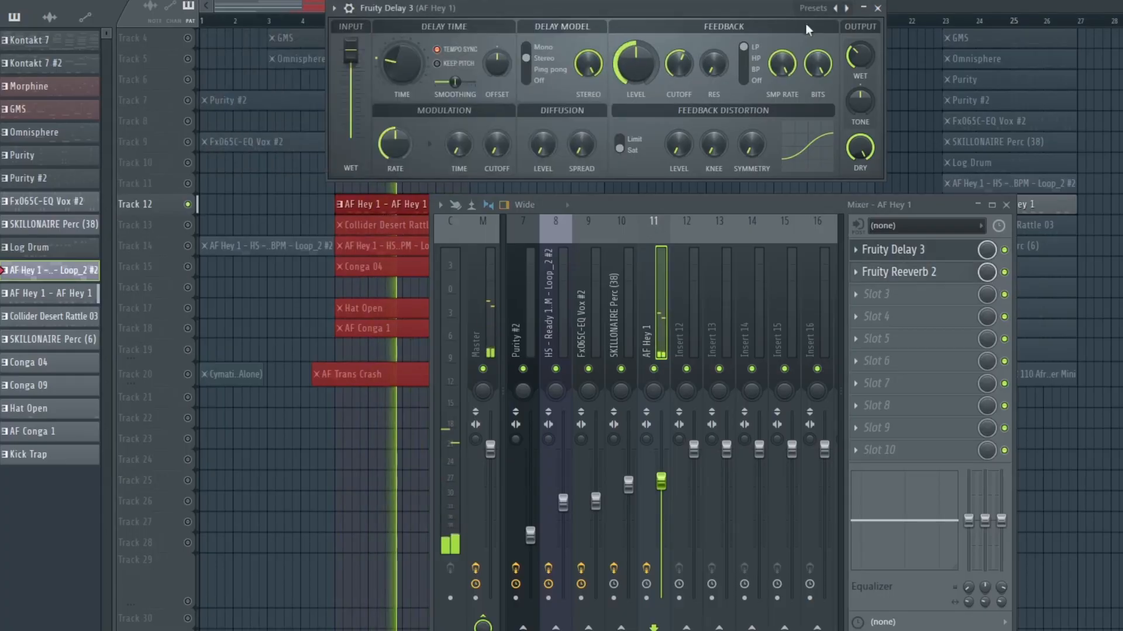
{"action": "left_click", "coordinate": [879, 9]}
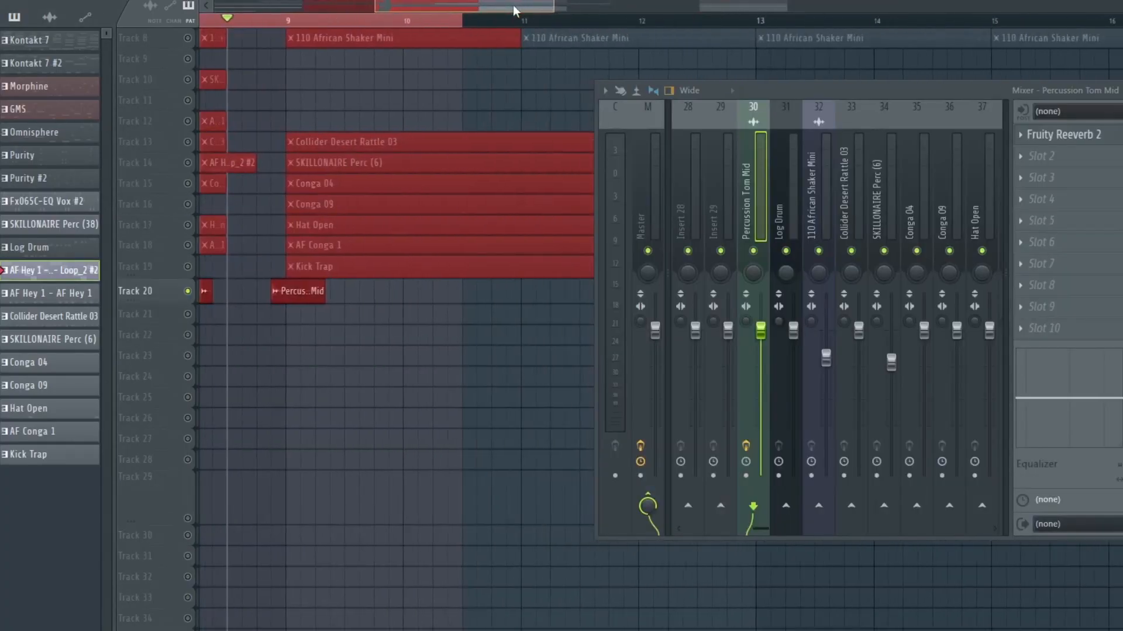
Play the song with the Percussion Tom Mid insert selected in the mixer
{"action": "left_click_drag", "start_coordinate": [869, 93], "coordinate": [735, 72]}
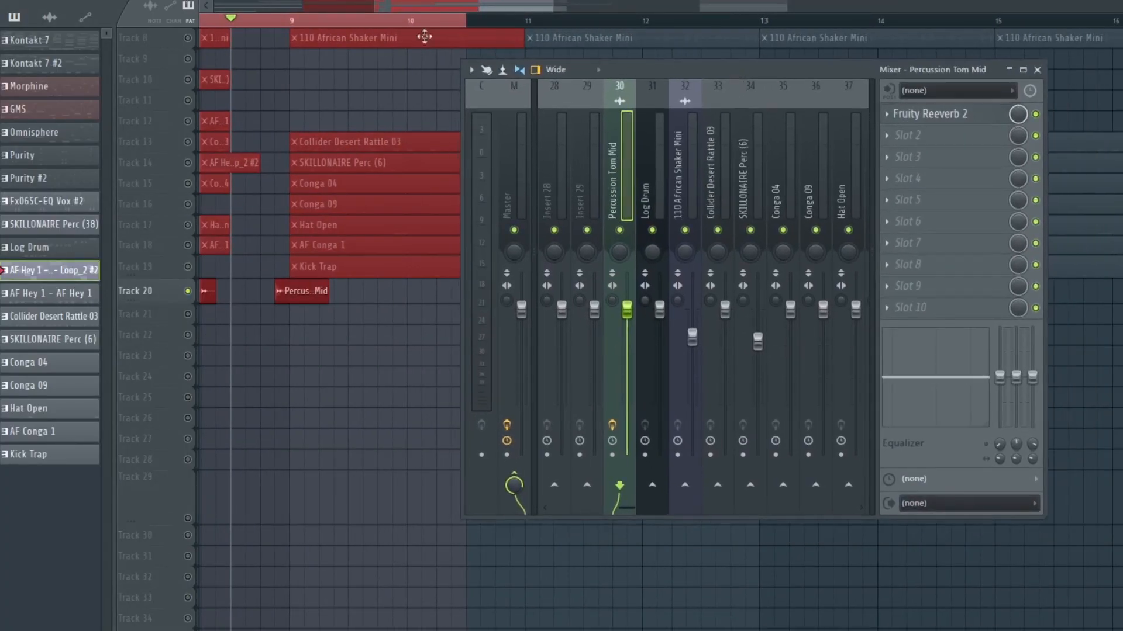
{"action": "key", "text": "space"}
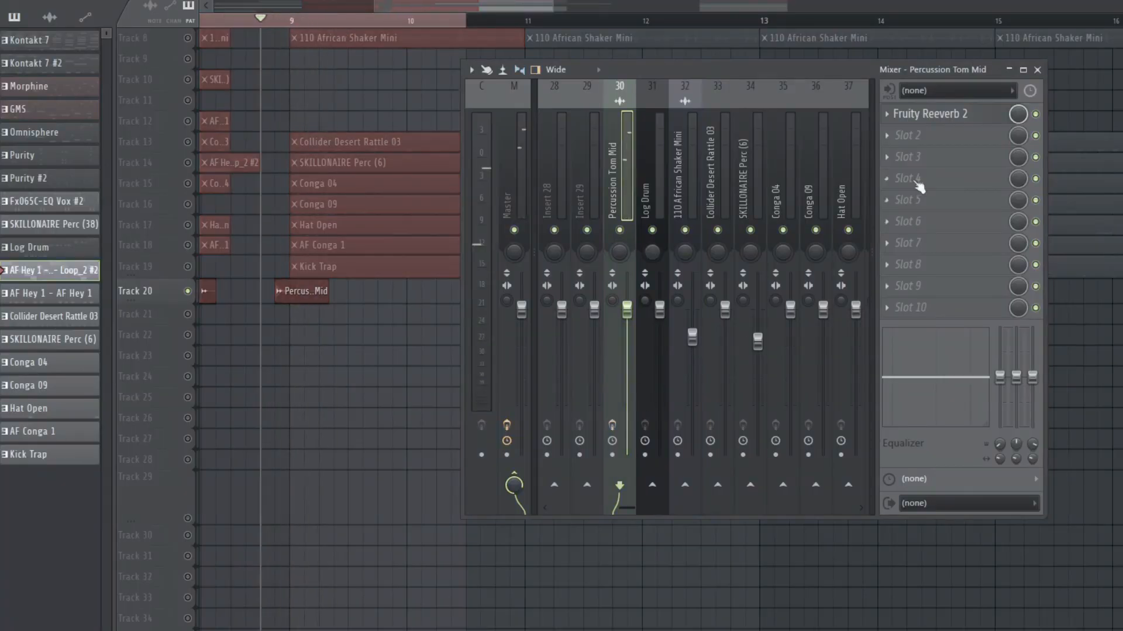
{"action": "left_click", "coordinate": [431, 97]}
{"action": "key", "text": "space"}
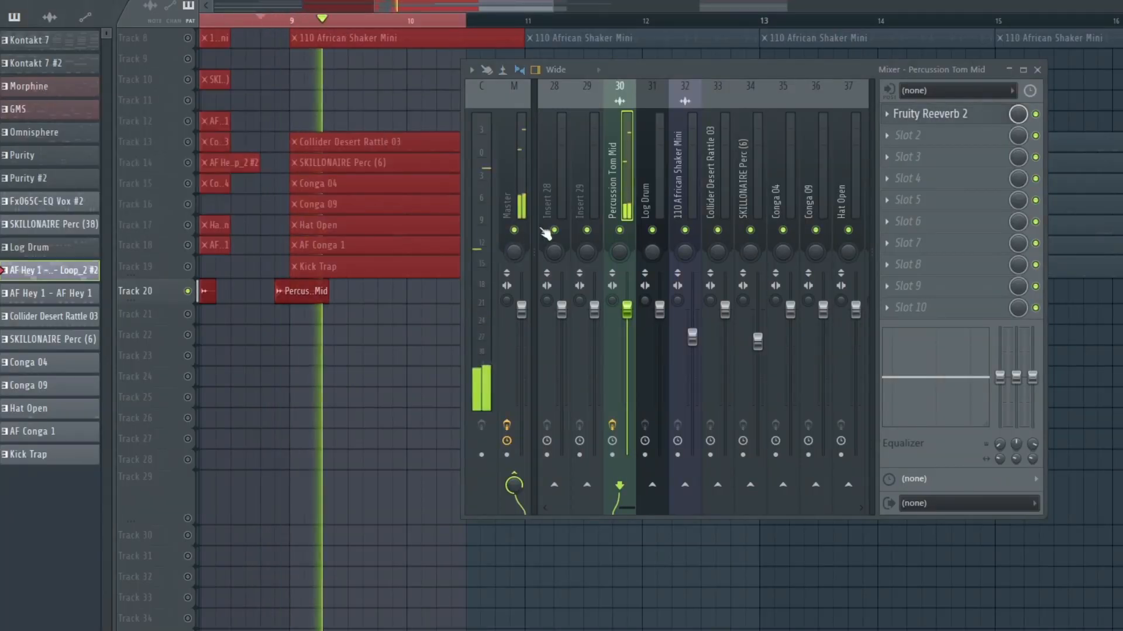
{"action": "key", "text": "space"}
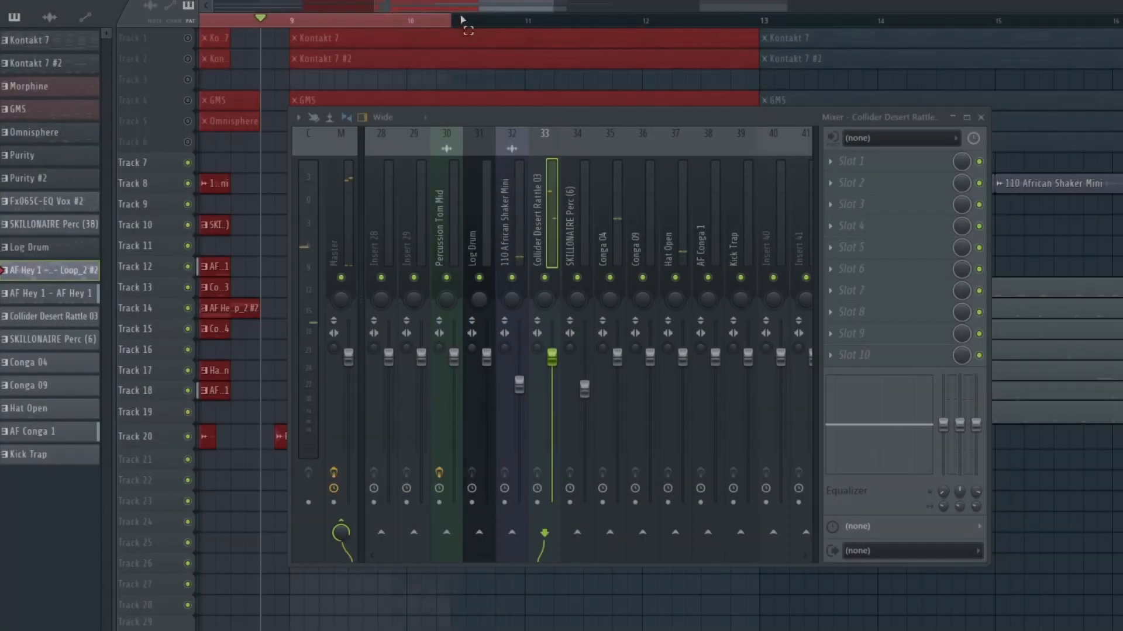
Play the song from bar 9 with the Collider Desert Rattle 03 insert selected
{"action": "scroll", "coordinate": [274, 21], "scroll_direction": "down", "scroll_amount": 5}
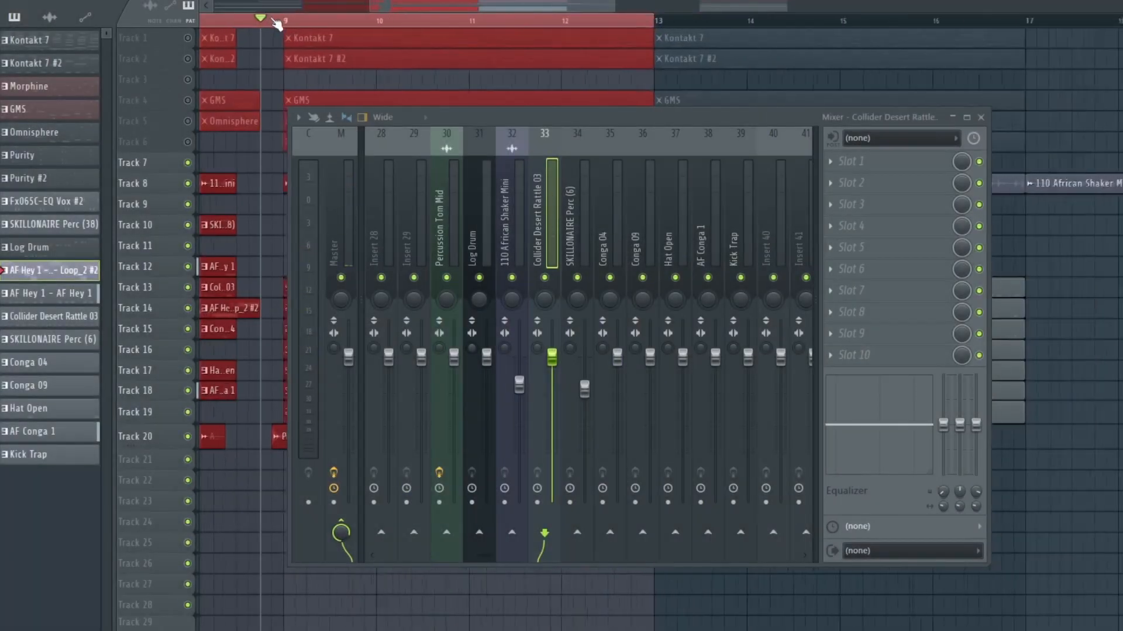
{"action": "left_click_drag", "start_coordinate": [380, 7], "coordinate": [475, 30]}
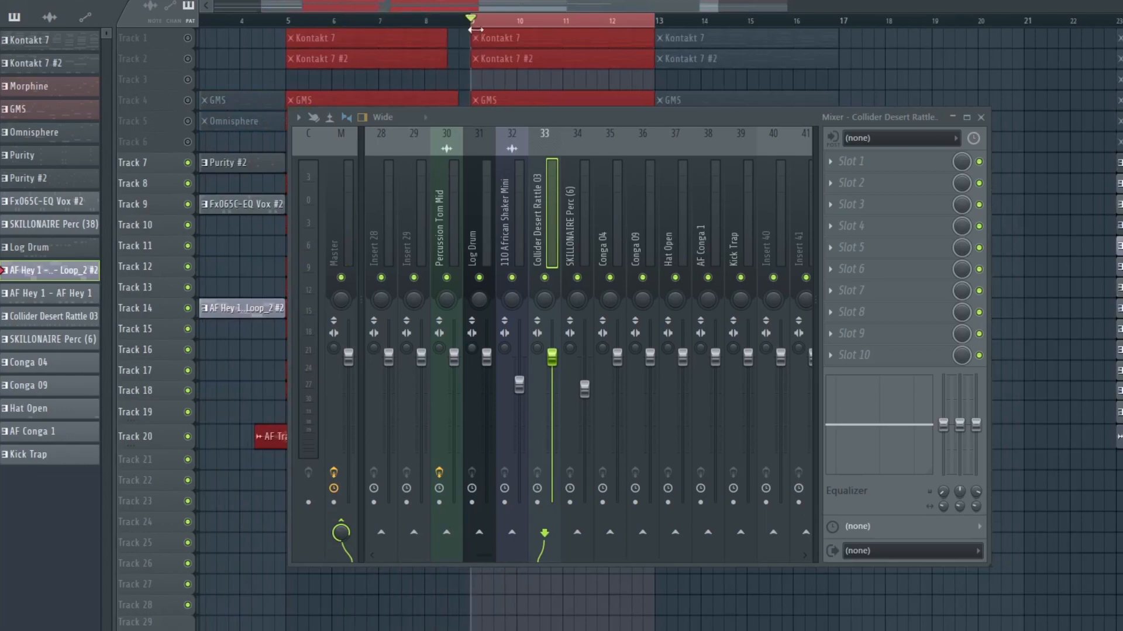
{"action": "key", "text": "space"}
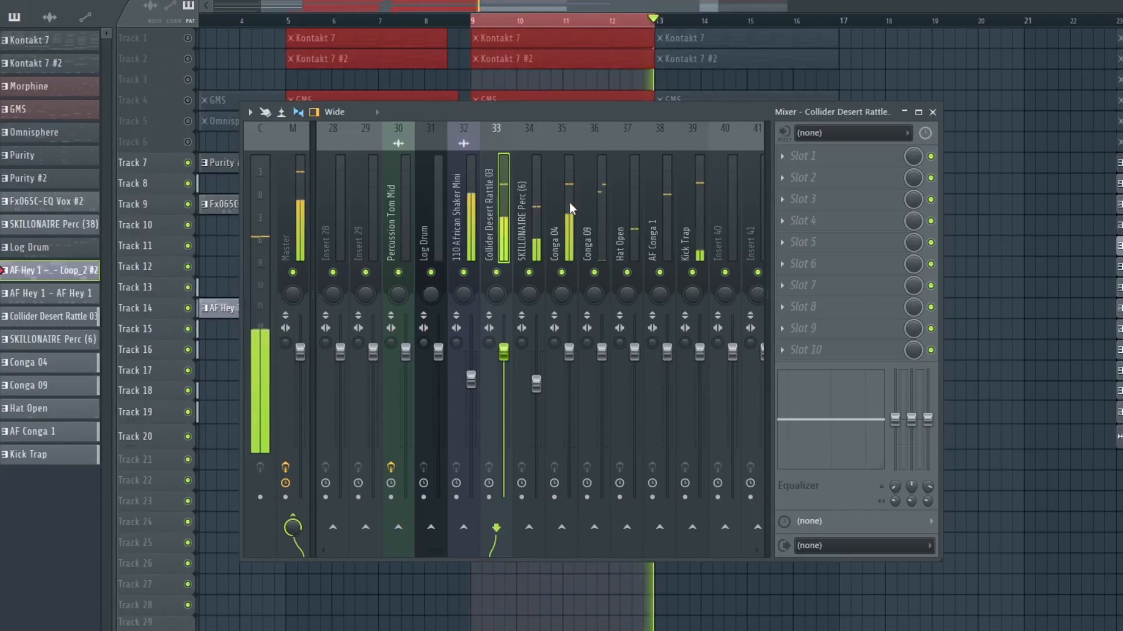
Select the Master insert in the mixer and stop playback
{"action": "scroll", "coordinate": [570, 214], "scroll_direction": "up", "scroll_amount": 3}
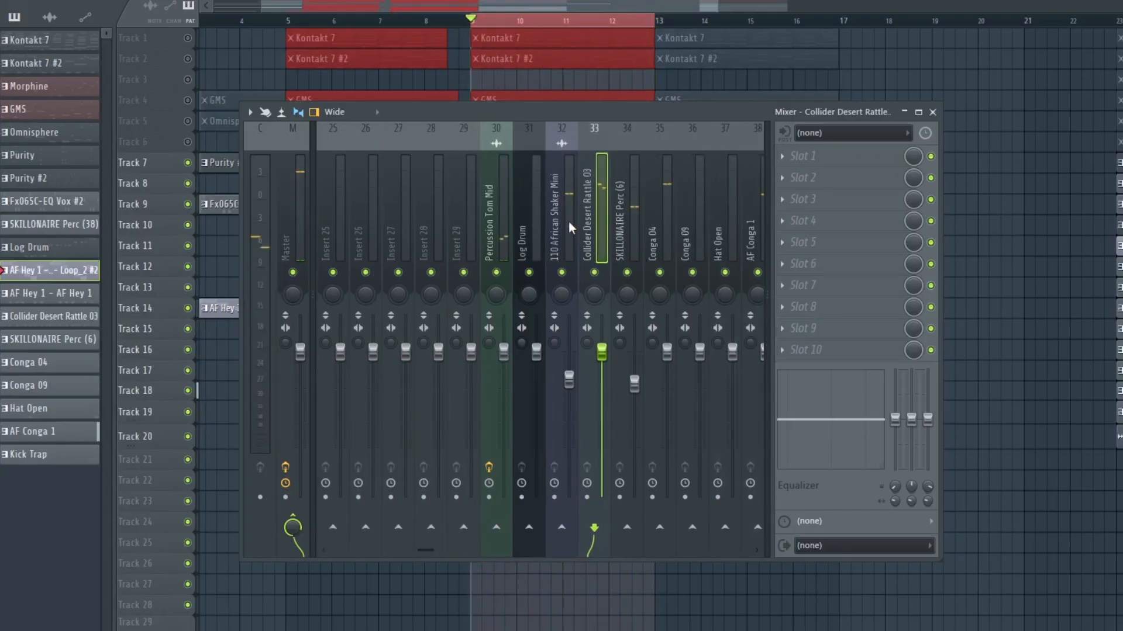
{"action": "scroll", "coordinate": [568, 222], "scroll_direction": "up", "scroll_amount": 10}
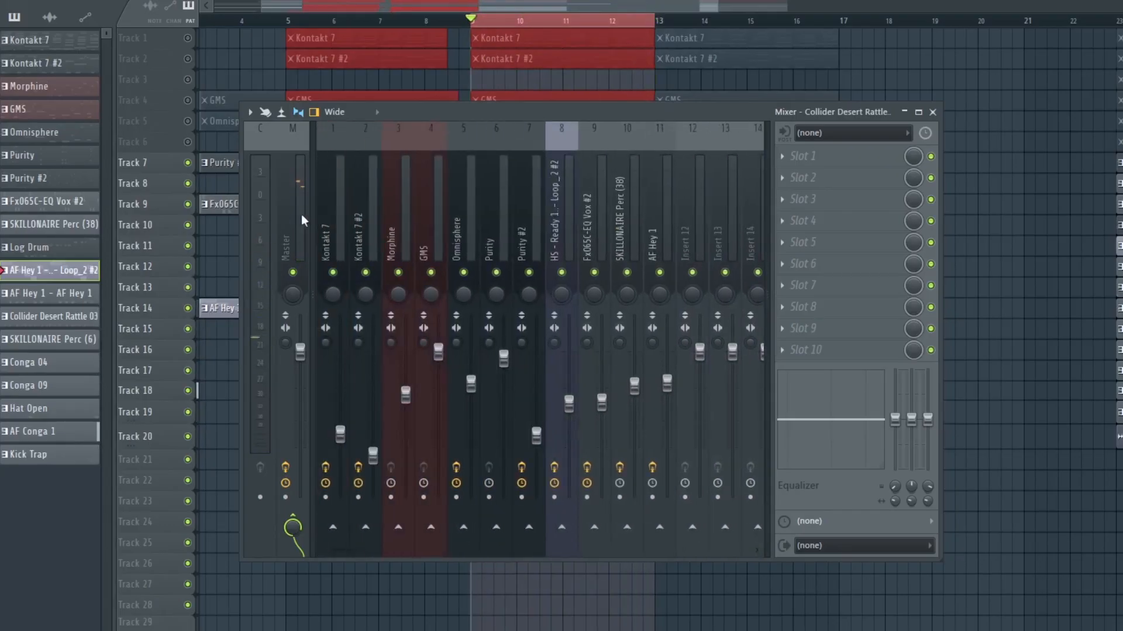
{"action": "left_click", "coordinate": [299, 215]}
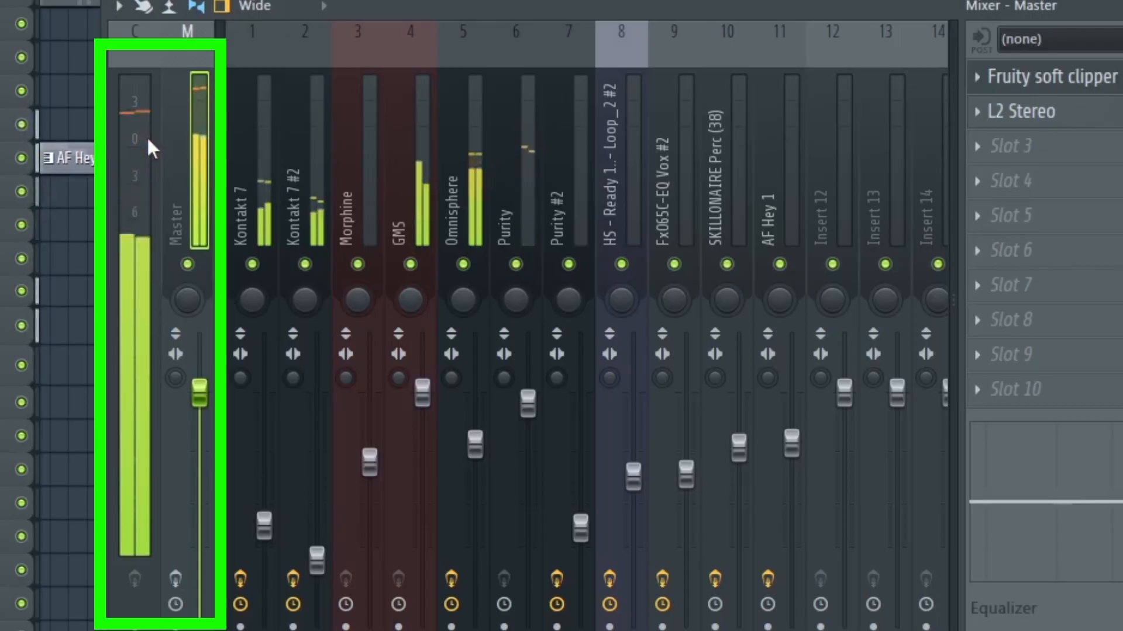
{"action": "key", "text": "space"}
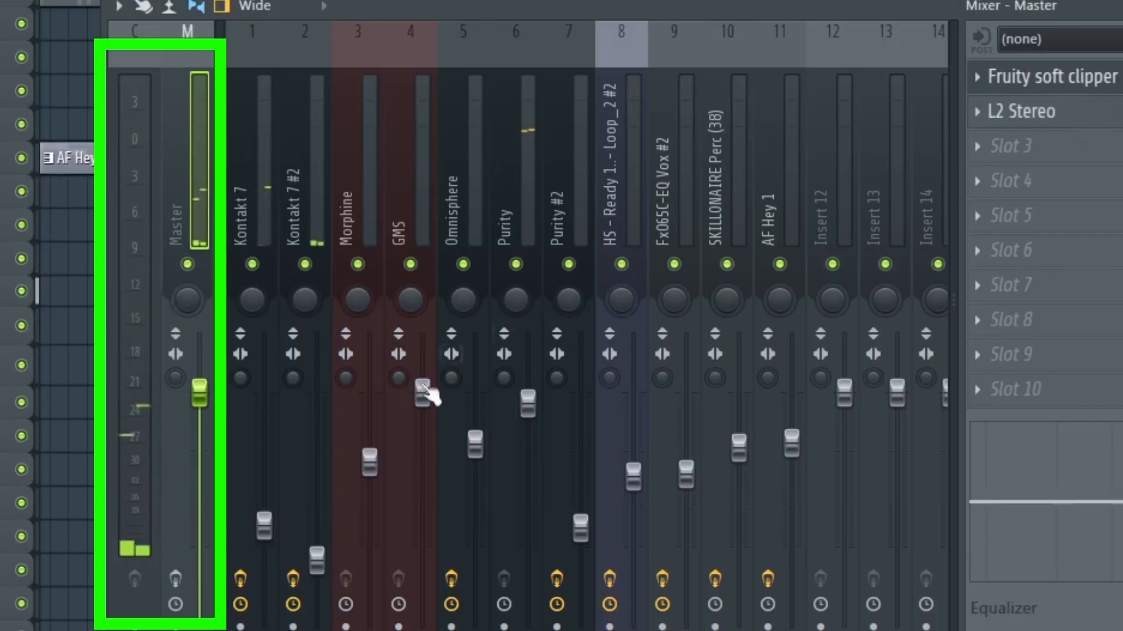
Open Fruity soft clipper on the Master insert and play the song through it
{"action": "left_click", "coordinate": [175, 579]}
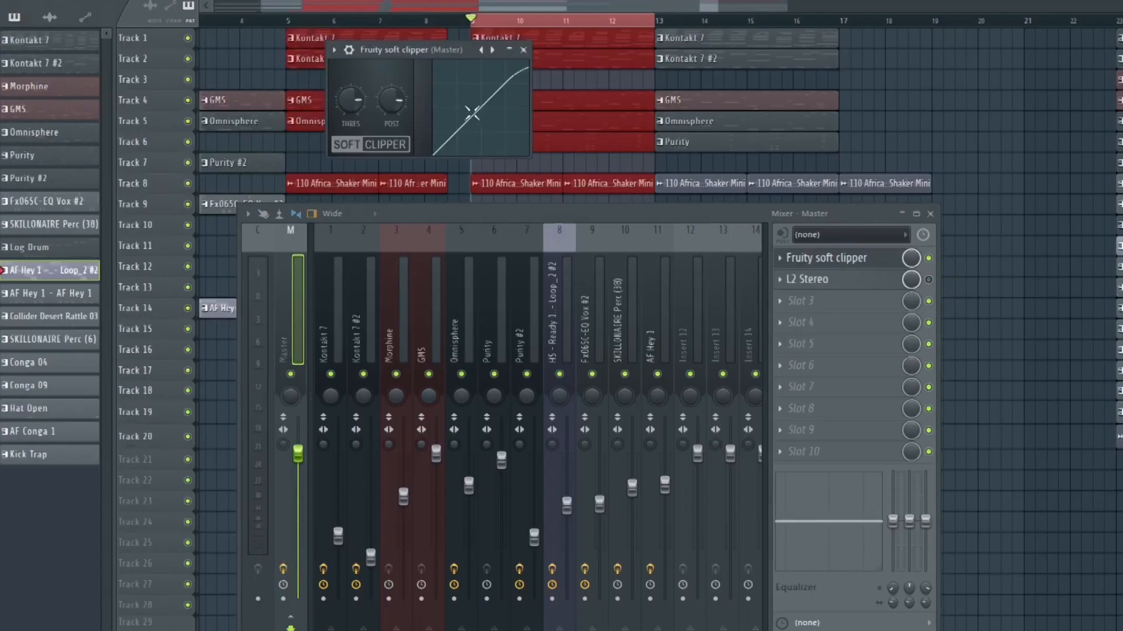
{"action": "key", "text": "space"}
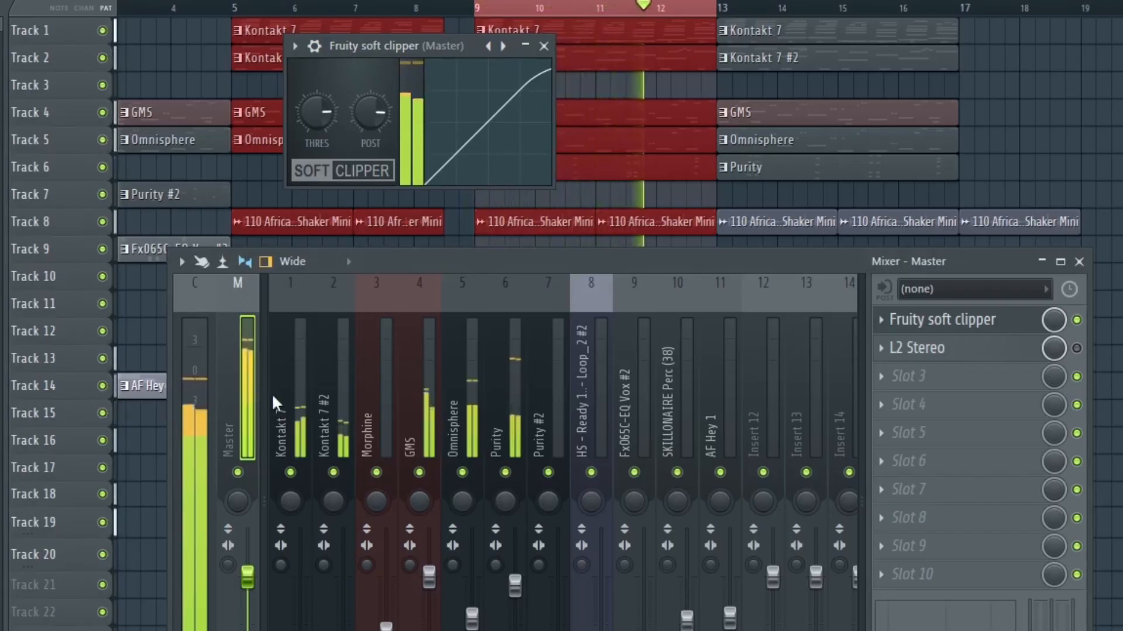
{"action": "key", "text": "space"}
Enable L2 Stereo on the Master insert and open its UltraMaximizer window alongside the mixer
{"action": "left_click", "coordinate": [1076, 349]}
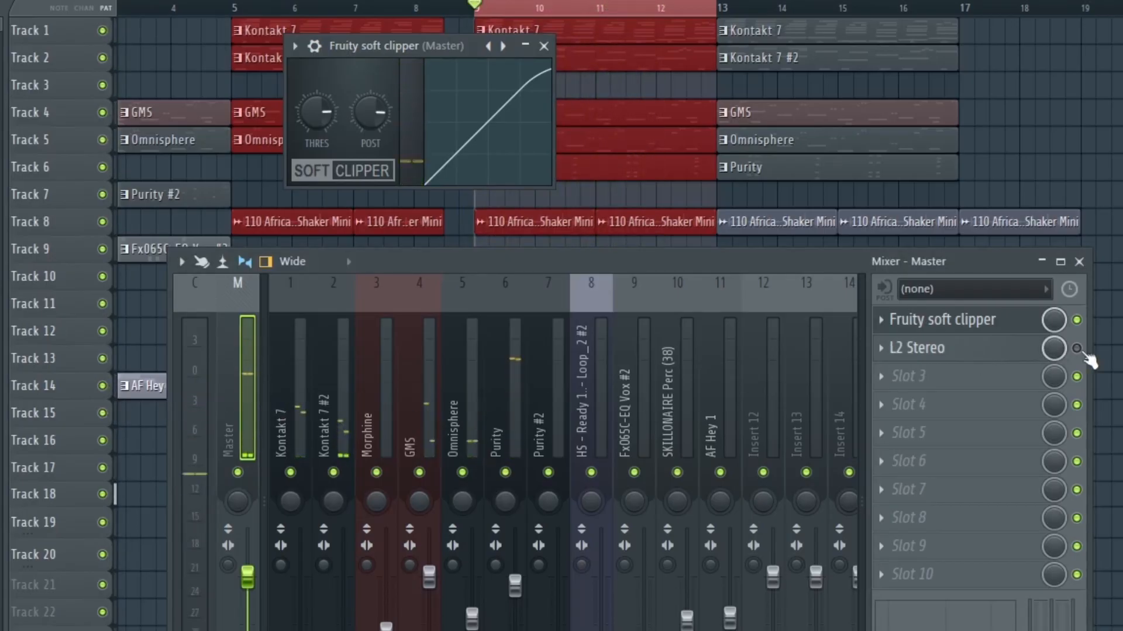
{"action": "left_click", "coordinate": [987, 358]}
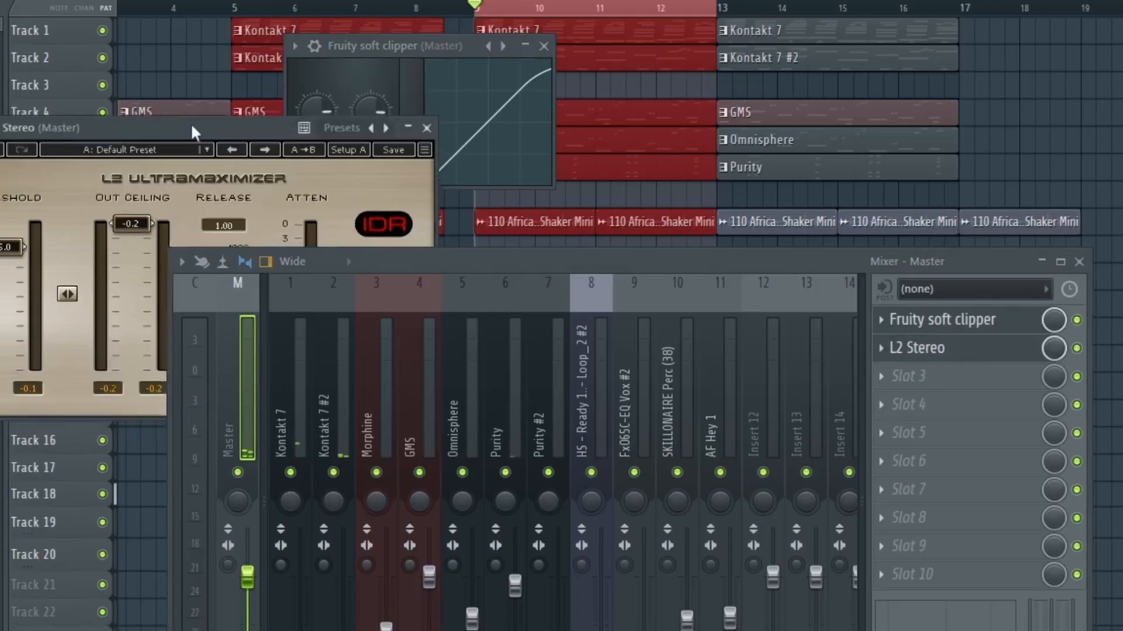
{"action": "left_click_drag", "start_coordinate": [163, 133], "coordinate": [523, 1]}
{"action": "left_click_drag", "start_coordinate": [521, 257], "coordinate": [518, 293]}
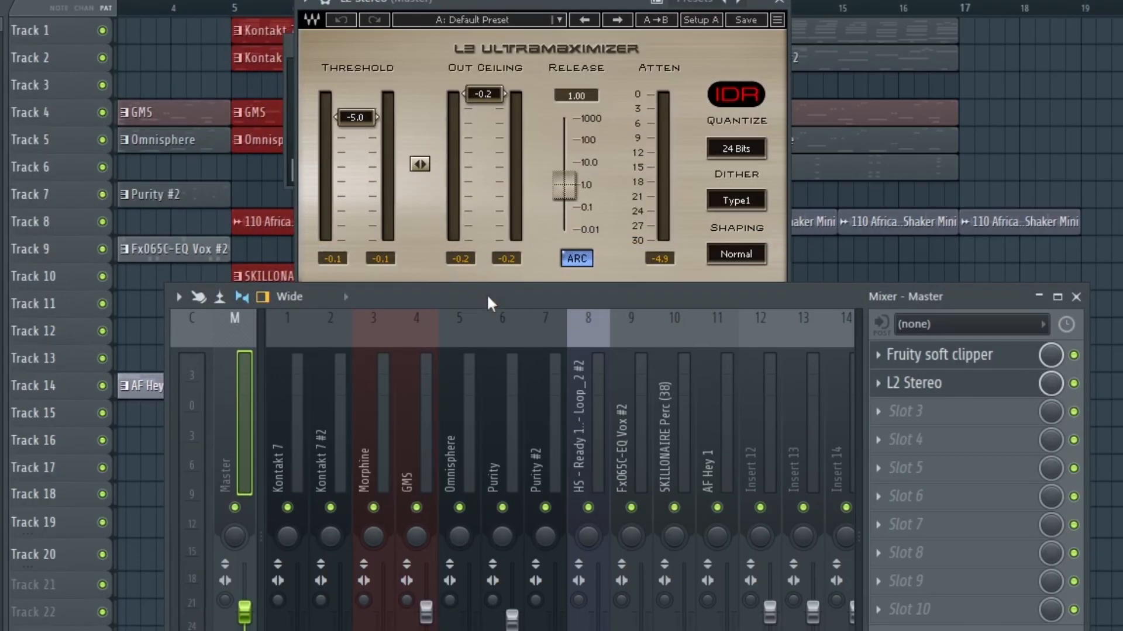
{"action": "mouse_move", "coordinate": [488, 298]}
{"action": "left_mouse_down"}
{"action": "mouse_move", "coordinate": [492, 335]}
{"action": "mouse_move", "coordinate": [496, 316]}
{"action": "left_mouse_up"}
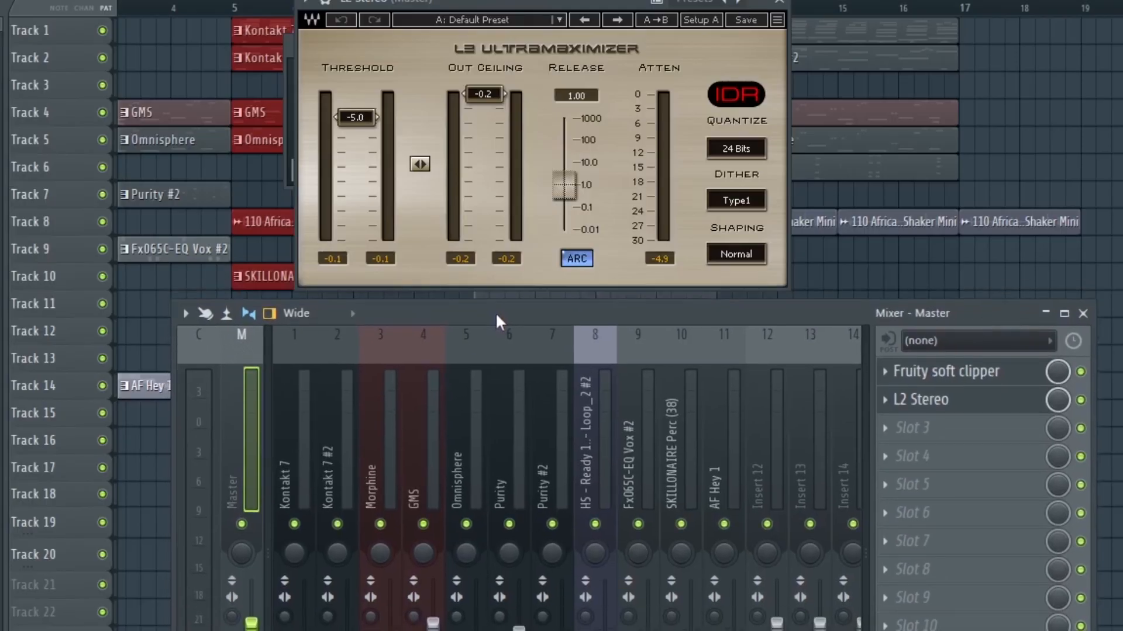